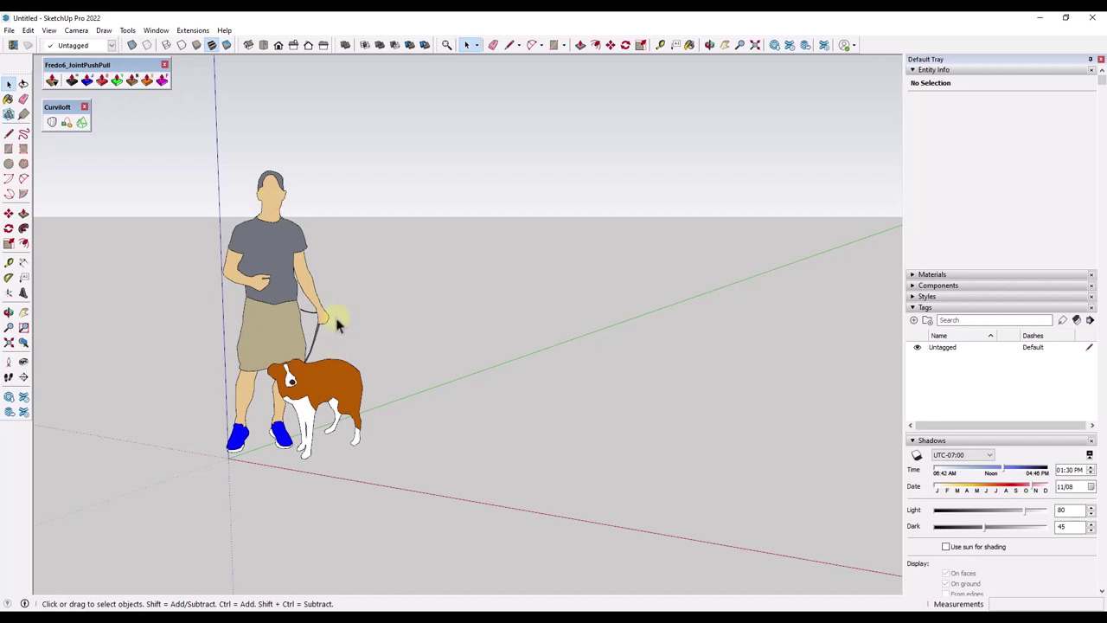
Step: Draw a large upright rectangle parallel to the red axis, with its lower edge near the ground beside the figure
scroll(323, 316, down, 2)
scroll(461, 311, down, 2)
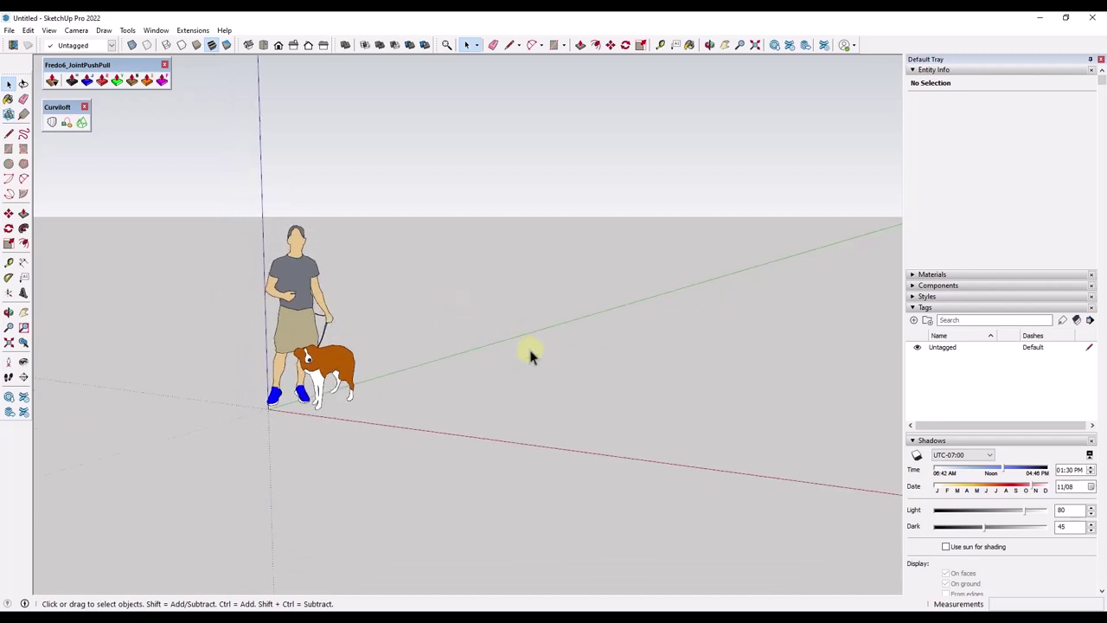
key(r)
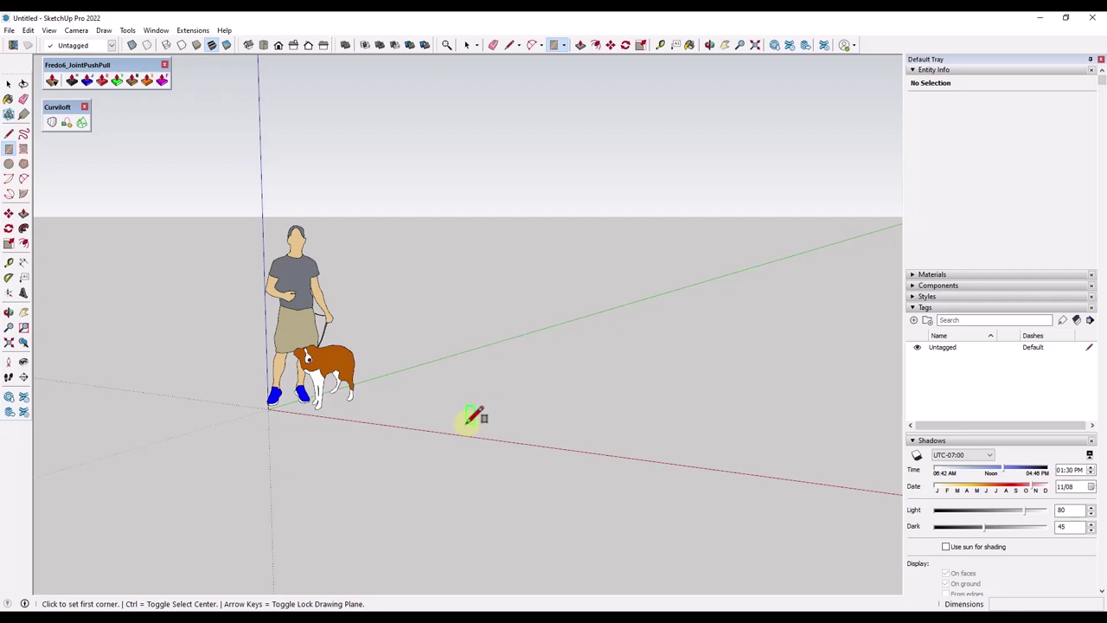
click(451, 423)
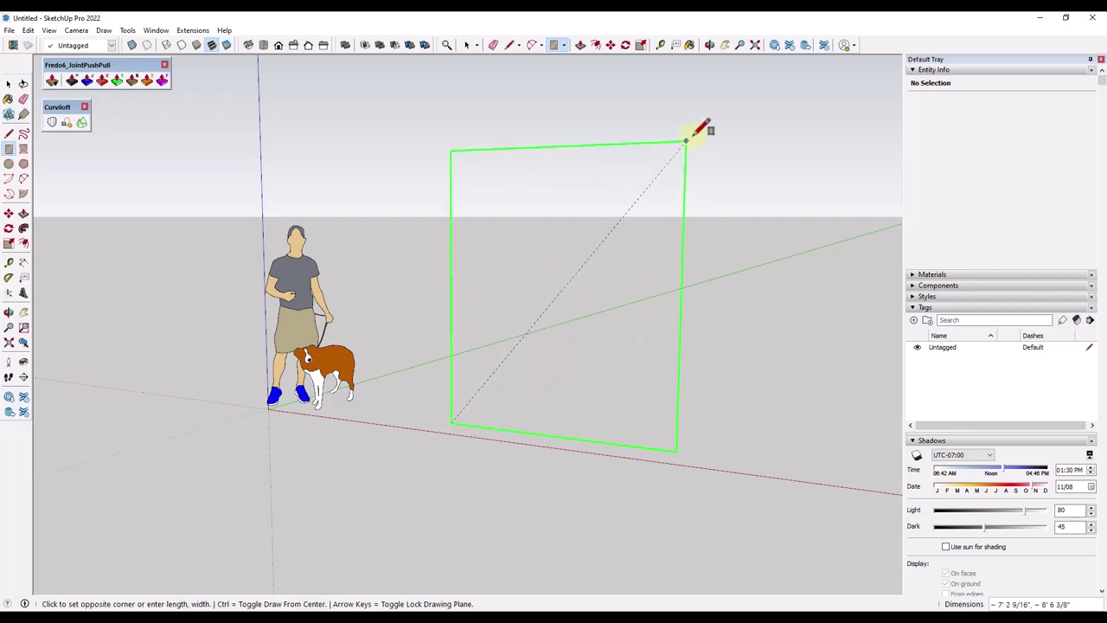
shift+middle_drag(785, 112, 663, 207)
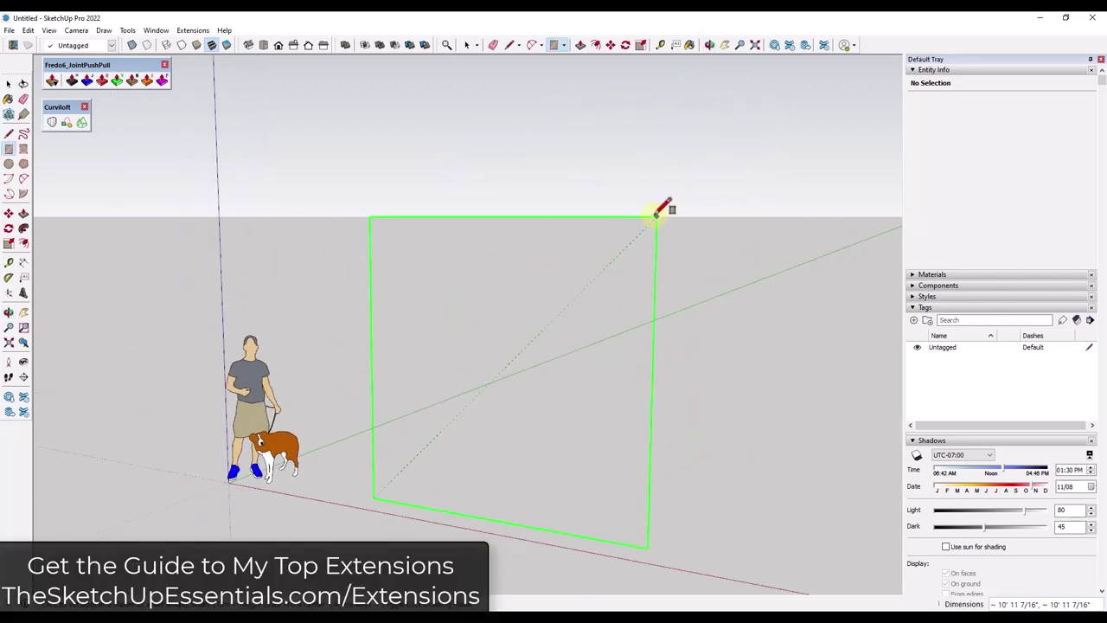
click(685, 145)
Step: Draw a two-point arc of about 18' 2" radius from the rectangle's near bottom corner to the upper part of its far edge
key(a)
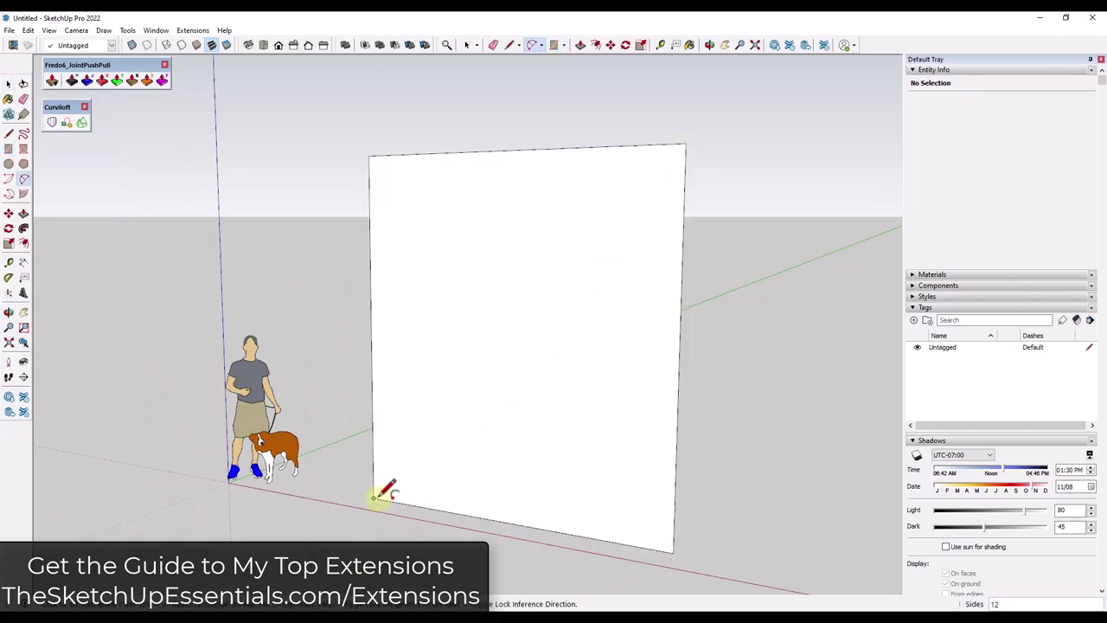
click(373, 497)
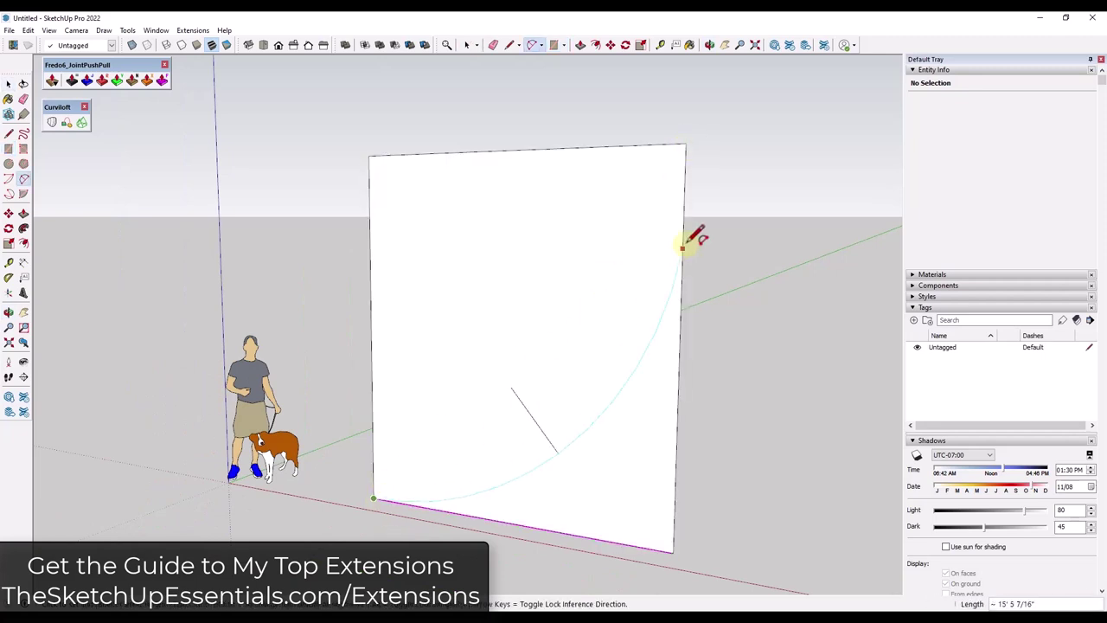
click(683, 186)
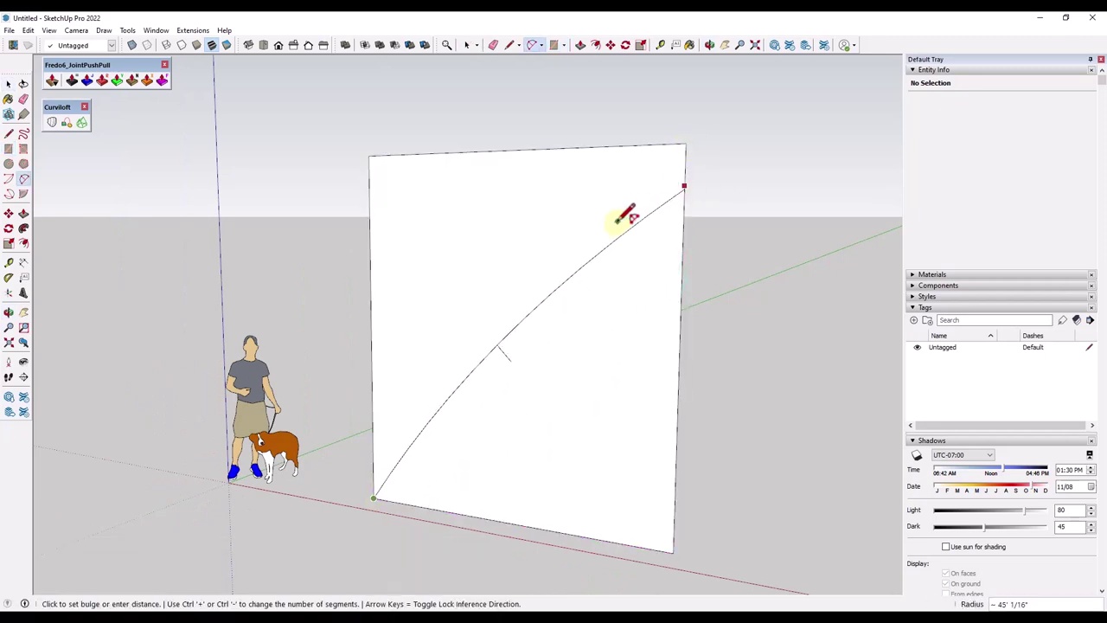
click(555, 233)
Step: Erase all the rectangle's edges so only the arc is kept
key(e)
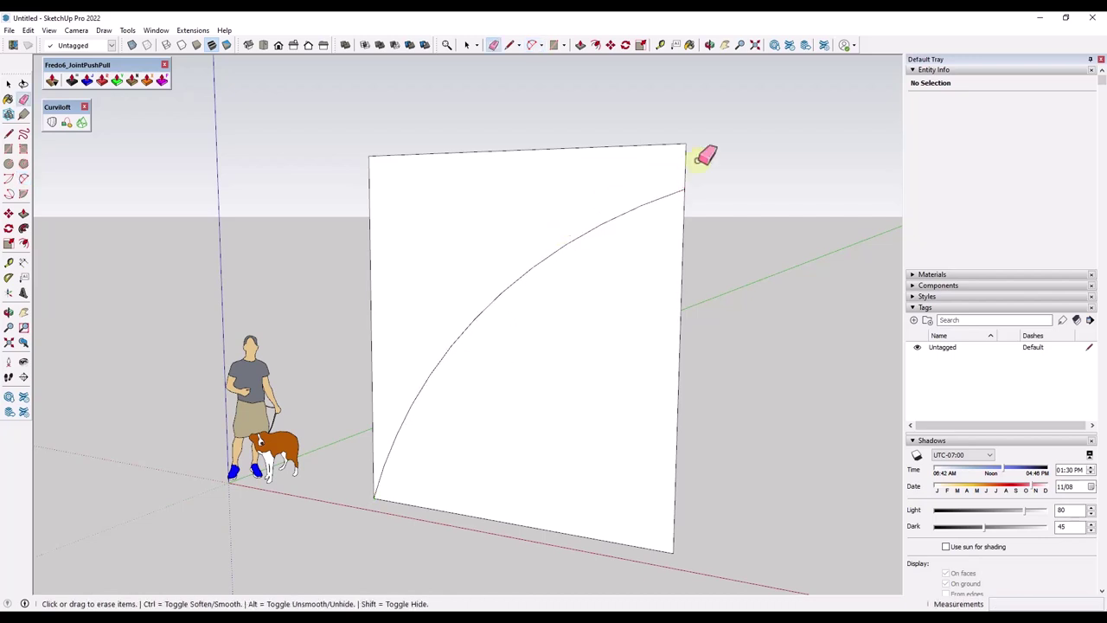
mouse_move(699, 158)
mouse_down()
mouse_move(622, 143)
mouse_move(433, 156)
mouse_up()
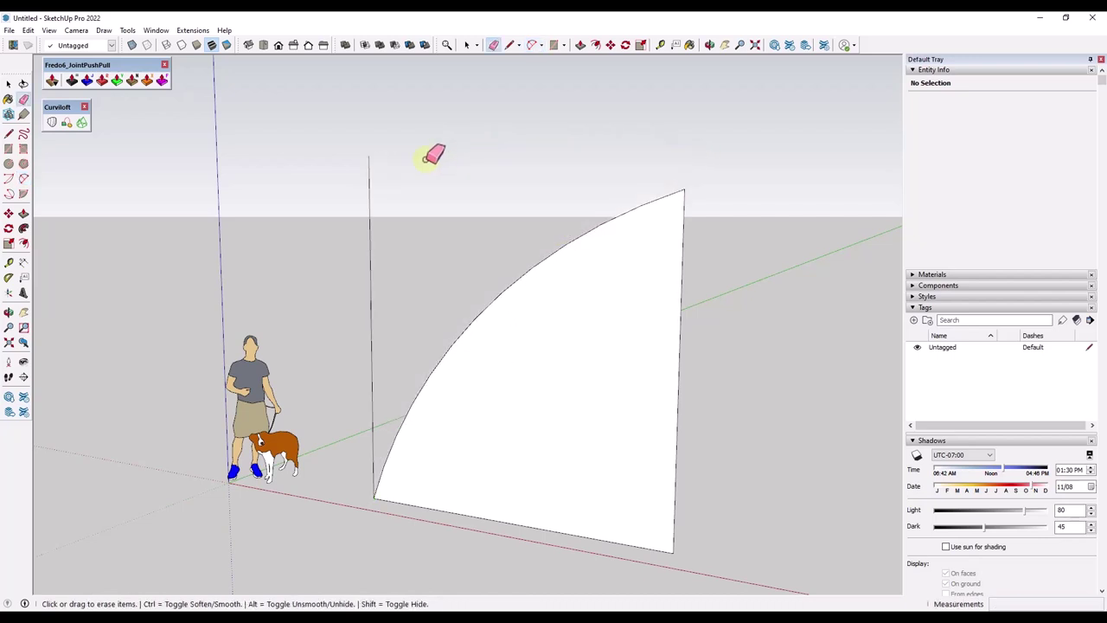
click(373, 217)
drag(592, 535, 710, 474)
scroll(657, 441, down, 3)
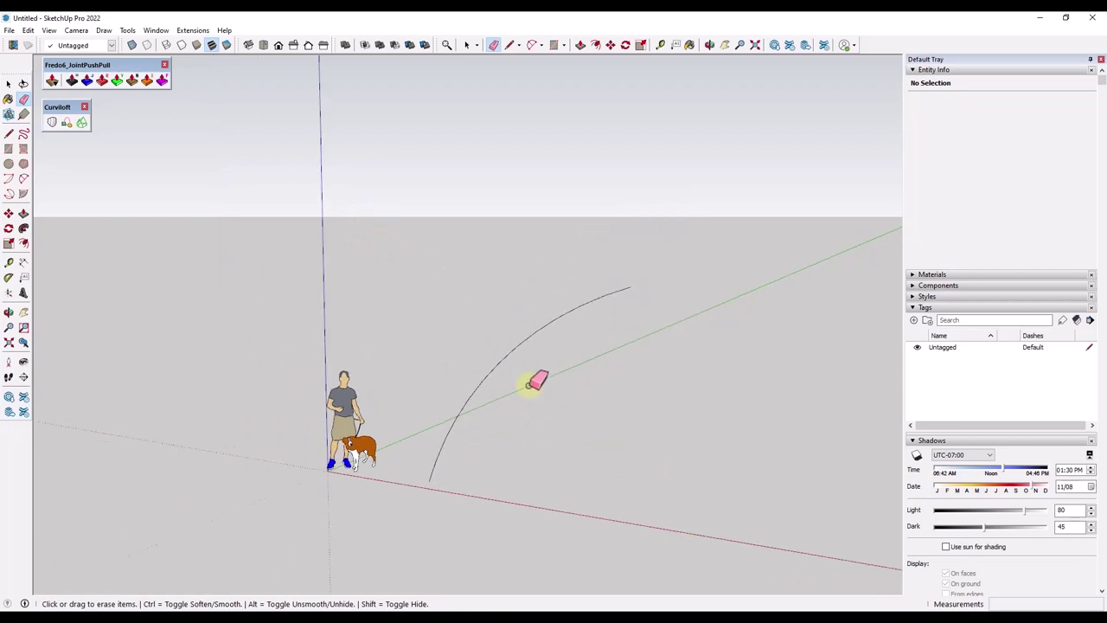
Step: Scale the arc upward along the blue axis to a length of about 20' 8"
key(space)
click(536, 335)
key(s)
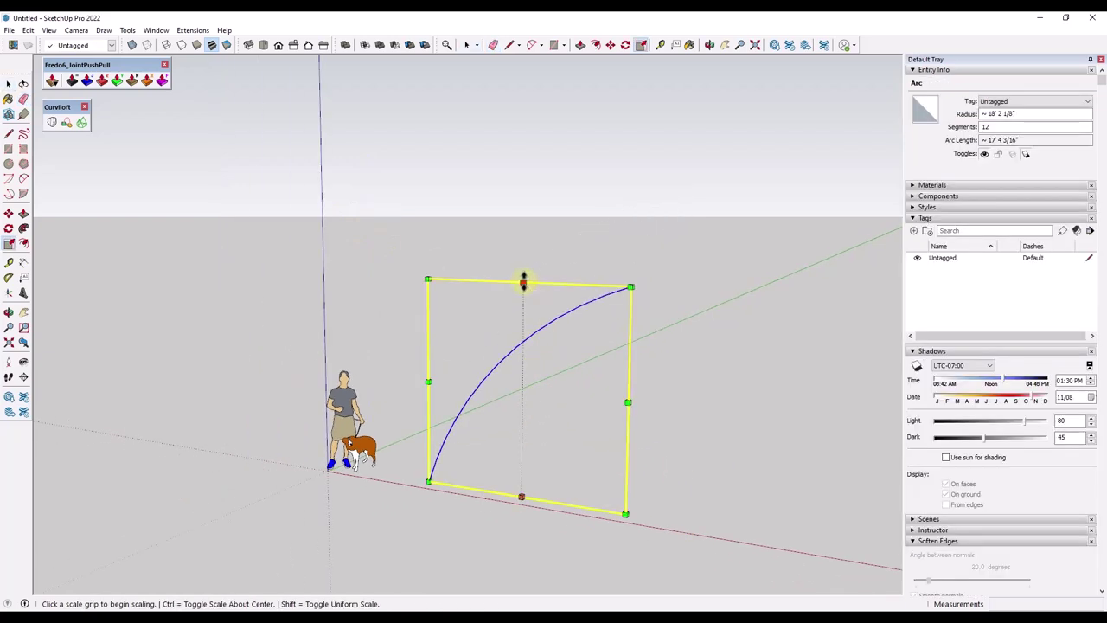
drag(523, 281, 526, 198)
key(space)
Step: Copy the stretched curve along the red axis by about 22' 9"
shift+middle_drag(531, 336, 437, 327)
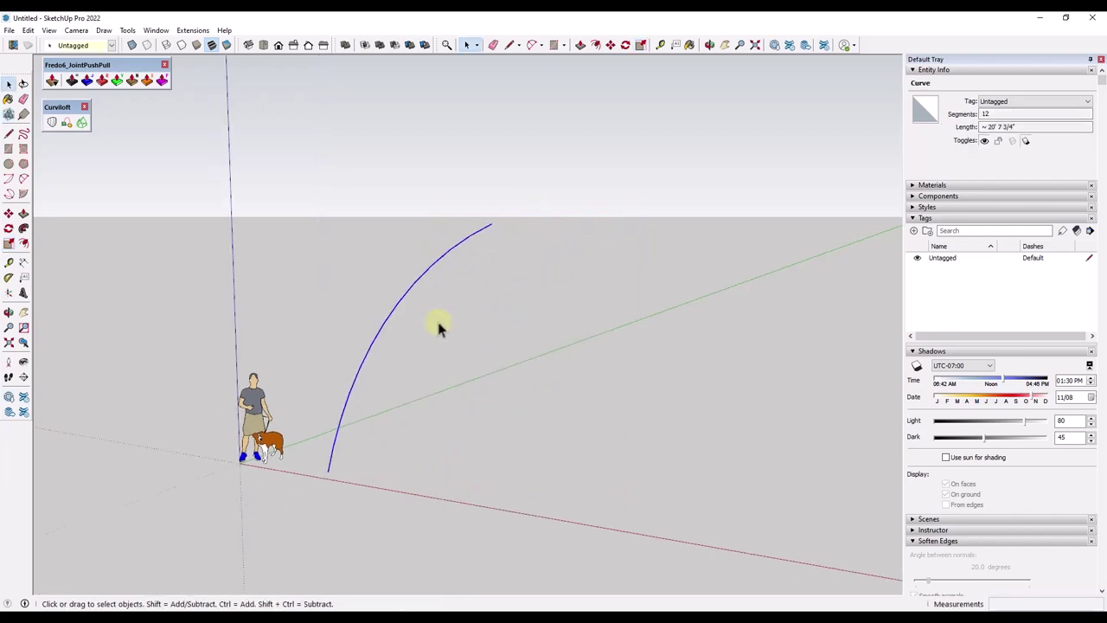
scroll(438, 327, down, 2)
key(m)
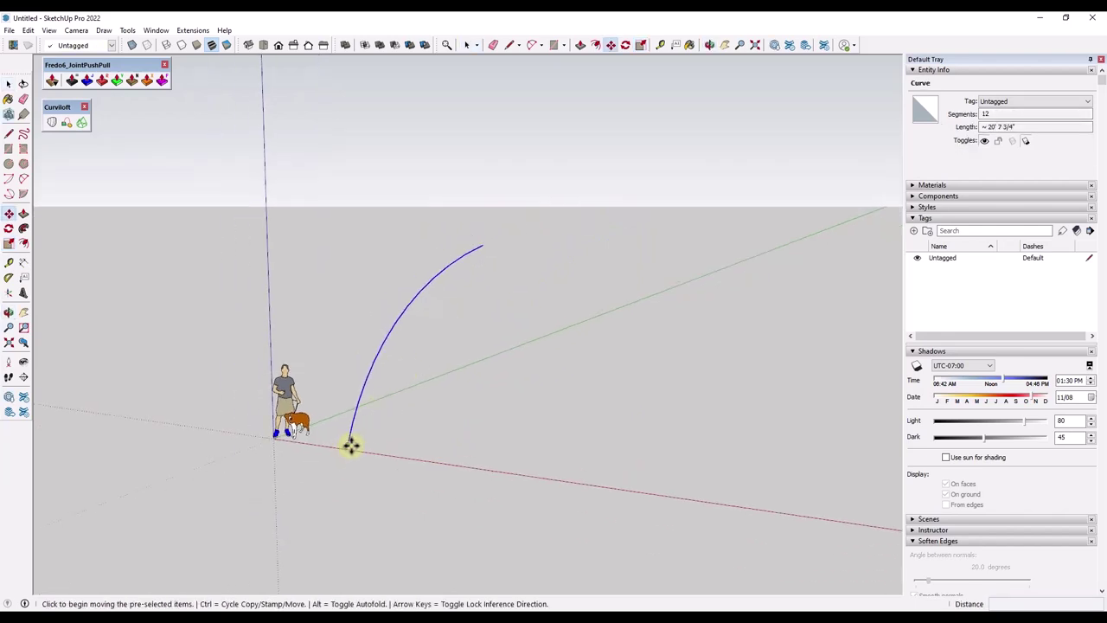
key(ctrl)
drag(350, 445, 628, 484)
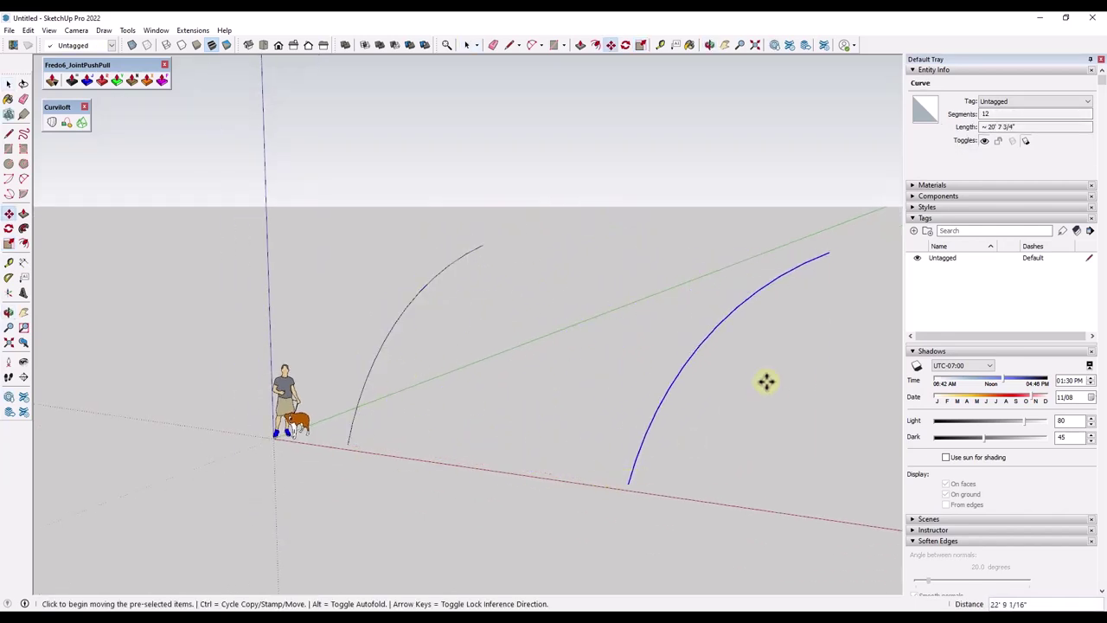
Step: Mirror the copied curve with a red-axis scale of -1 and move its upper end onto the original's peak to form a pointed arch
key(s)
drag(817, 383, 629, 381)
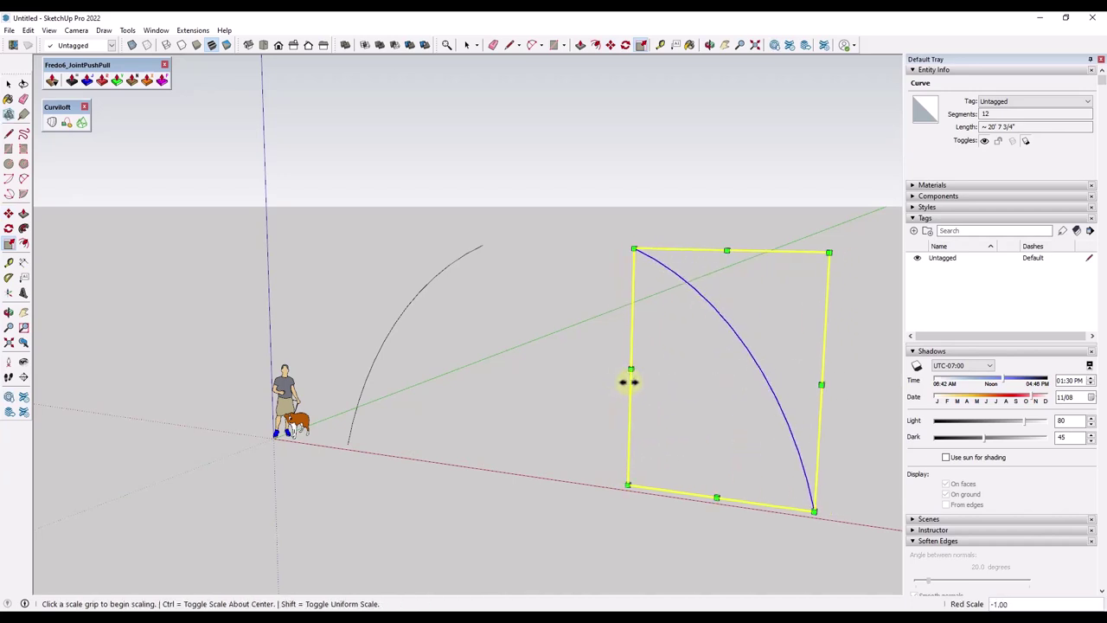
key(m)
click(636, 248)
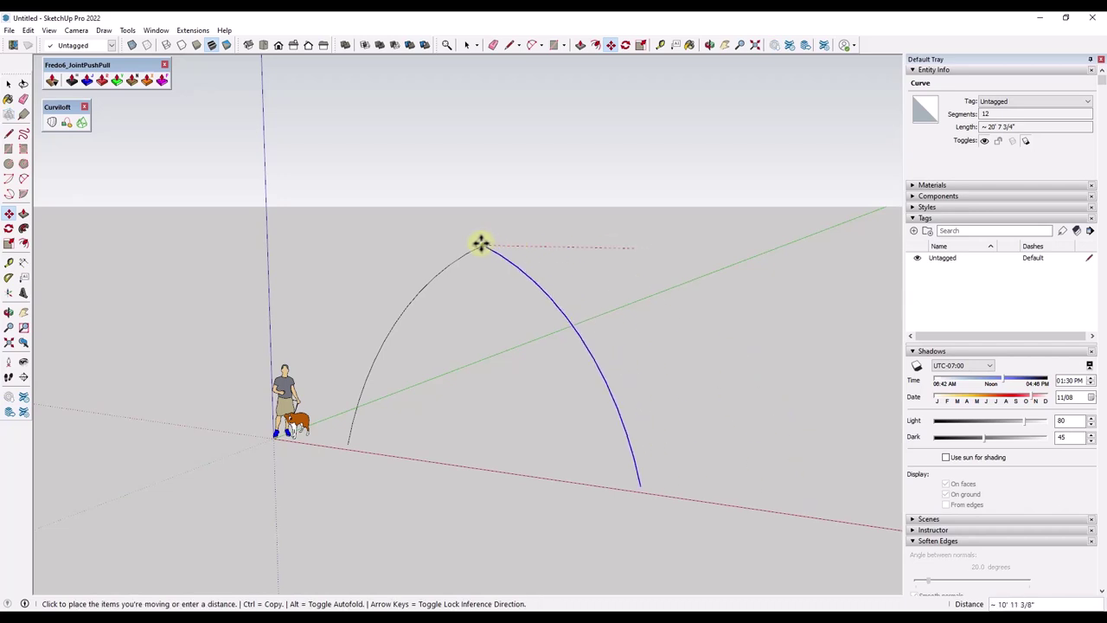
click(482, 245)
Step: Select both curves of the pointed arch and place a copy of them farther back along the green axis
middle_drag(504, 254, 605, 388)
key(space)
drag(380, 231, 754, 554)
middle_drag(798, 504, 593, 520)
scroll(593, 520, down, 2)
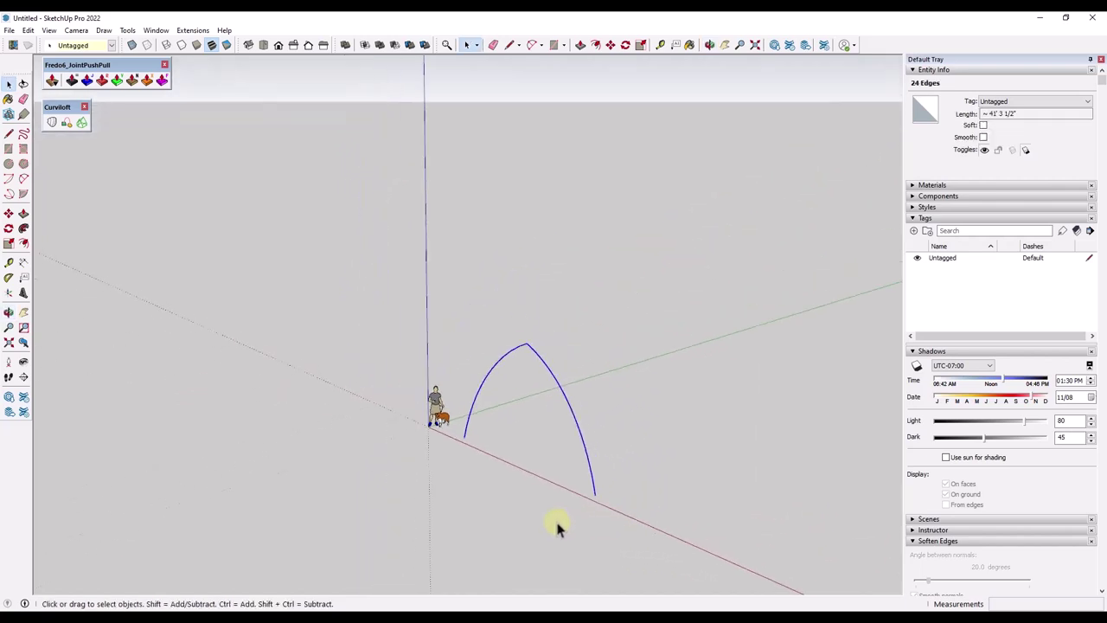
scroll(686, 527, up, 3)
key(m)
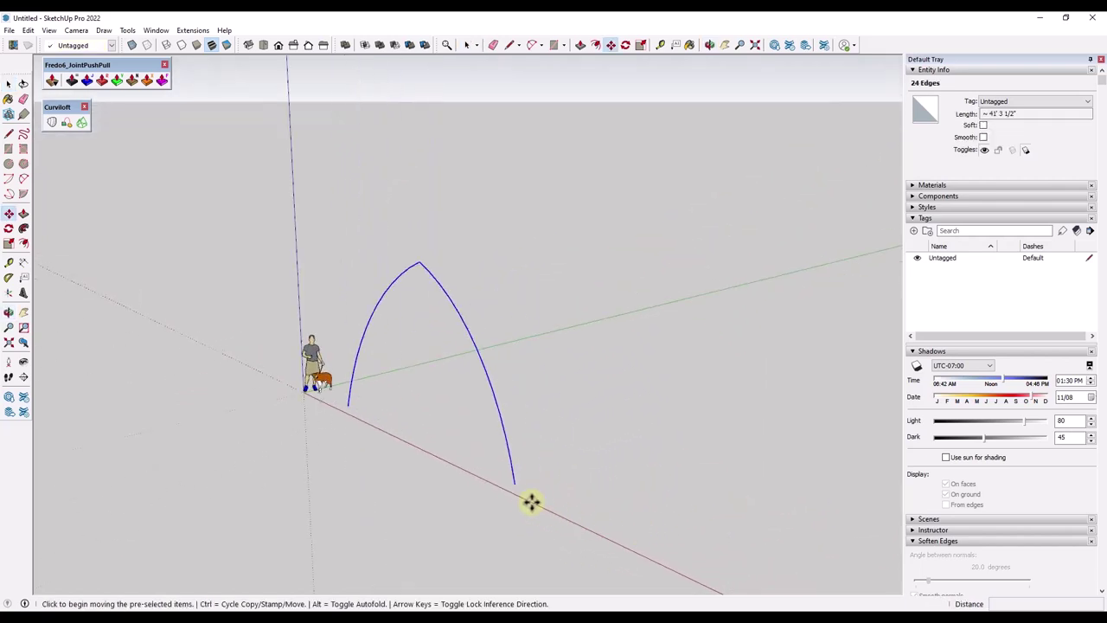
click(516, 481)
key(ctrl)
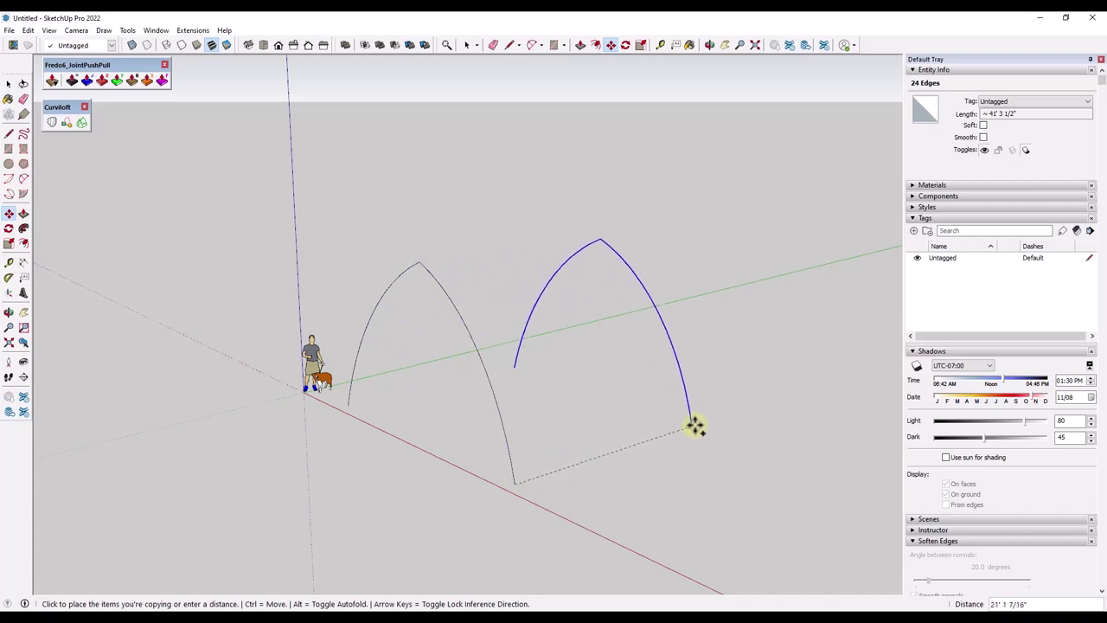
click(767, 384)
Step: Enlarge the copied arch, making it about 1.3 times as tall and widening it symmetrically about its center
key(s)
click(688, 218)
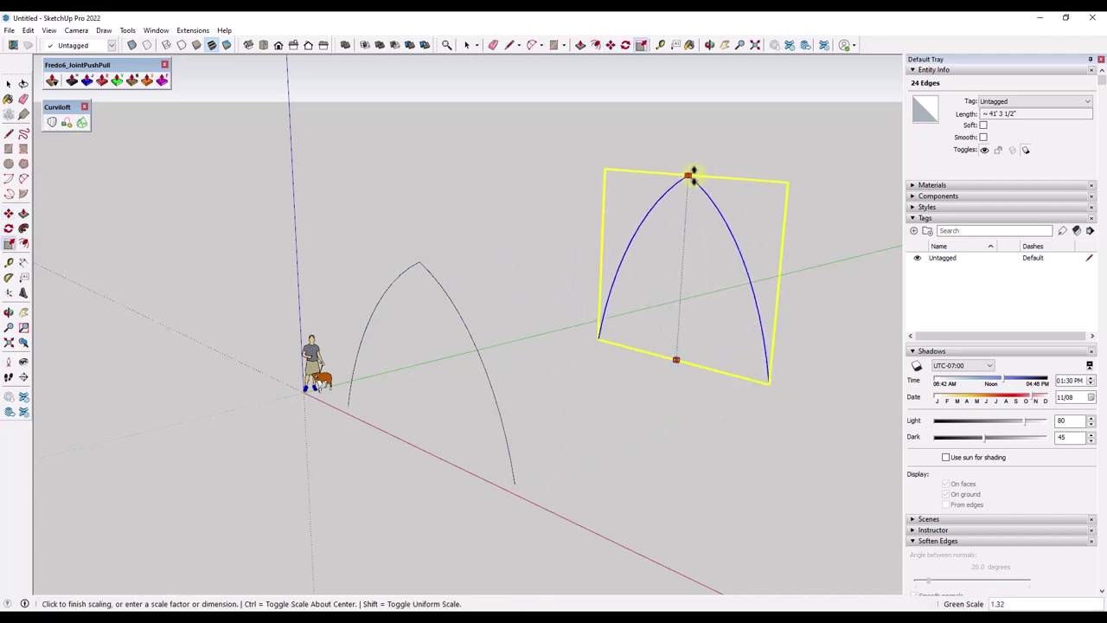
click(688, 178)
key(ctrl)
click(778, 286)
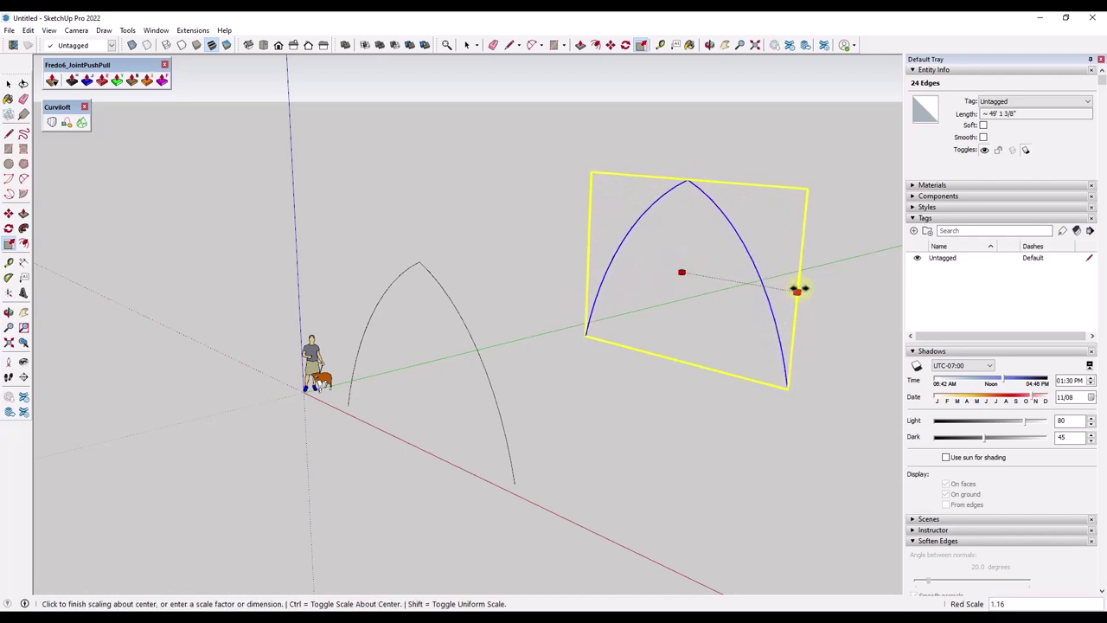
click(811, 289)
key(space)
Step: Copy the smaller front arch along the green axis to a position behind the enlarged arch
middle_drag(395, 302, 444, 322)
click(448, 320)
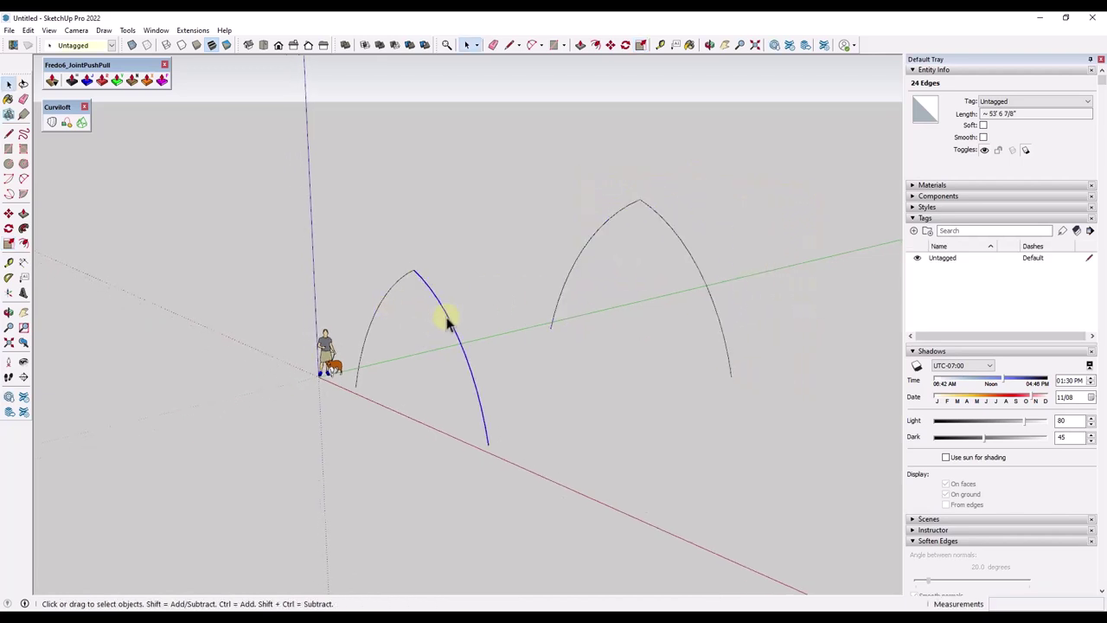
key(m)
scroll(445, 337, down, 2)
key(ctrl)
click(471, 403)
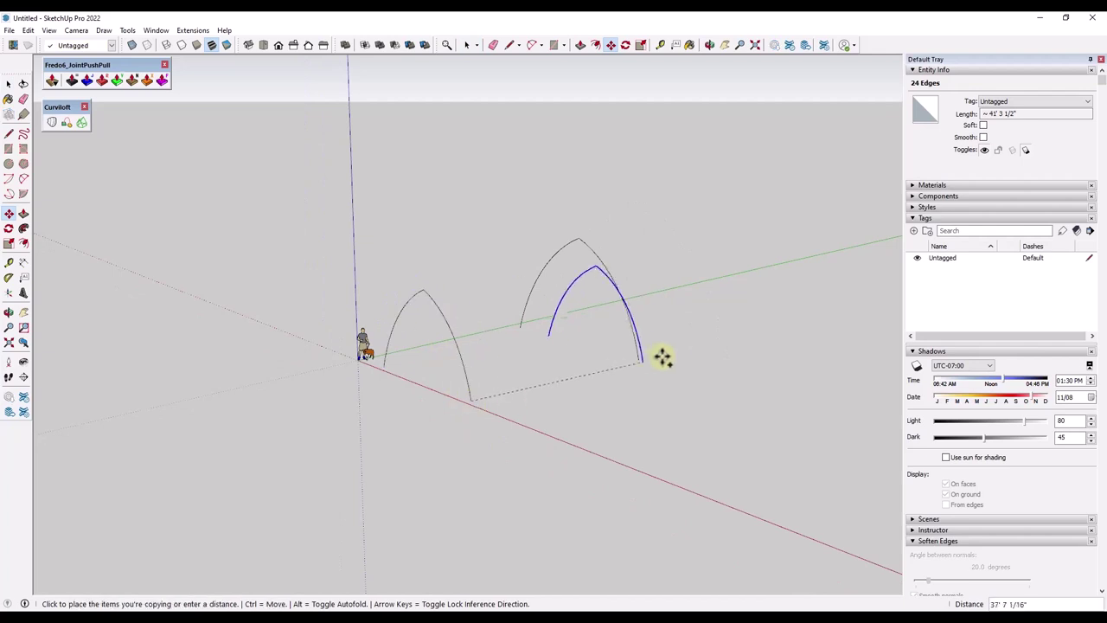
click(761, 315)
middle_drag(764, 314, 679, 382)
key(space)
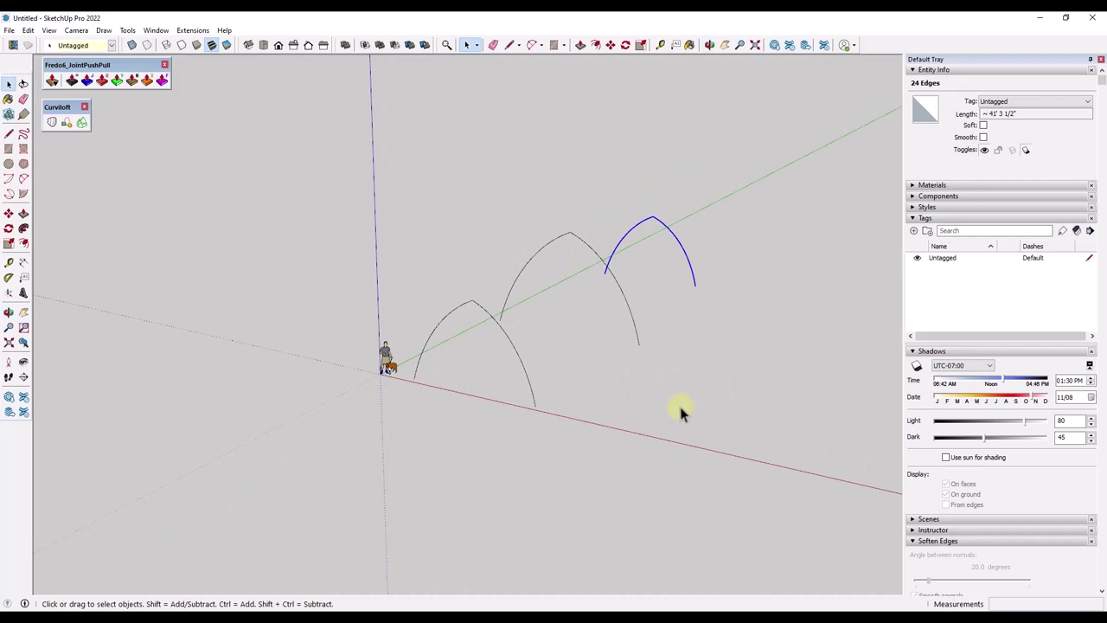
Step: Select all three arches and preview a Curviloft Loft by Spline surface across them
drag(400, 157, 765, 458)
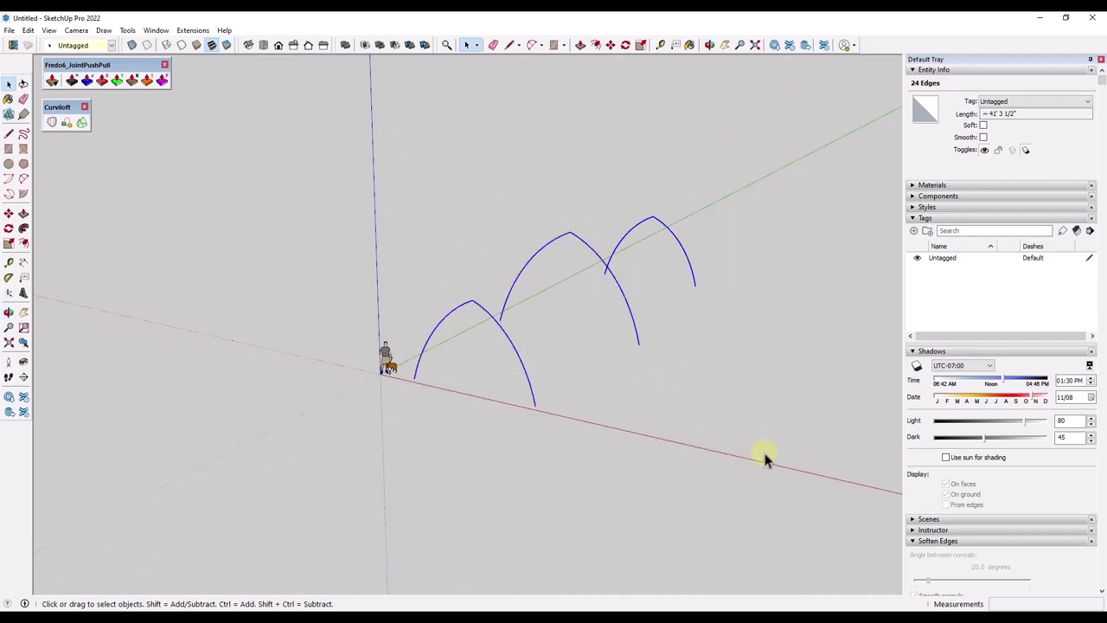
click(50, 121)
middle_drag(634, 318, 327, 319)
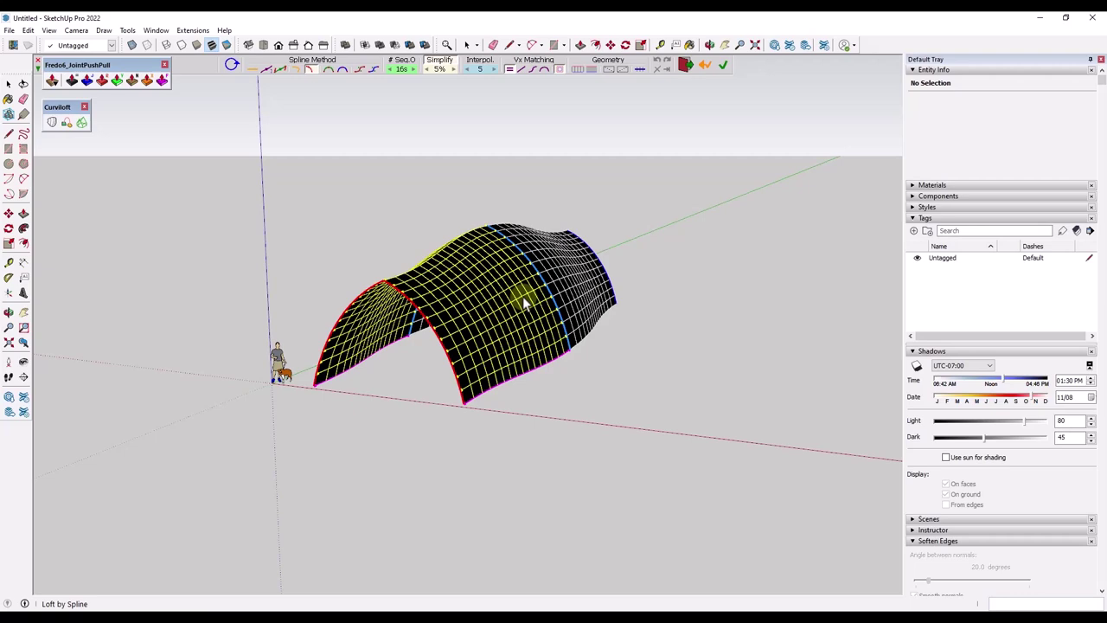
Step: Set the number of segments in the spline loft to 11
click(390, 69)
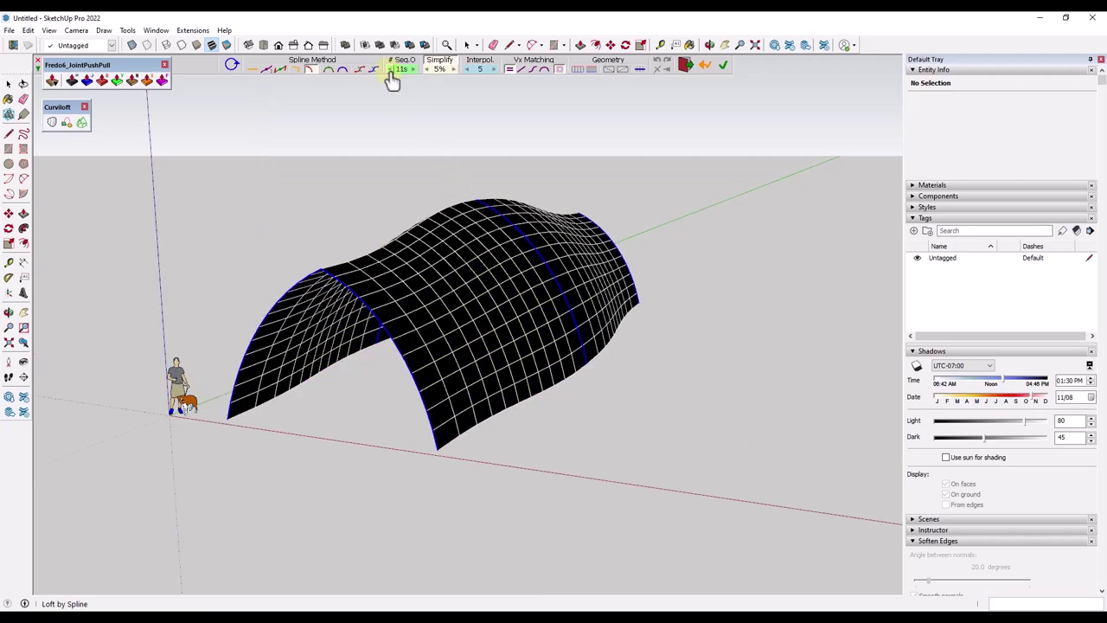
click(415, 70)
click(390, 70)
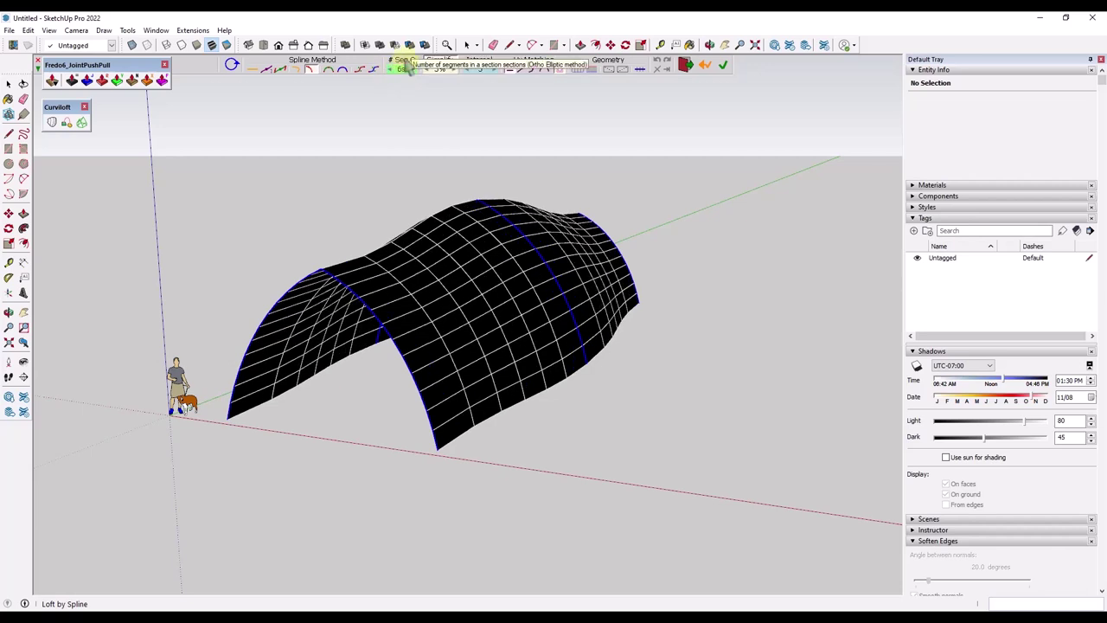
click(414, 70)
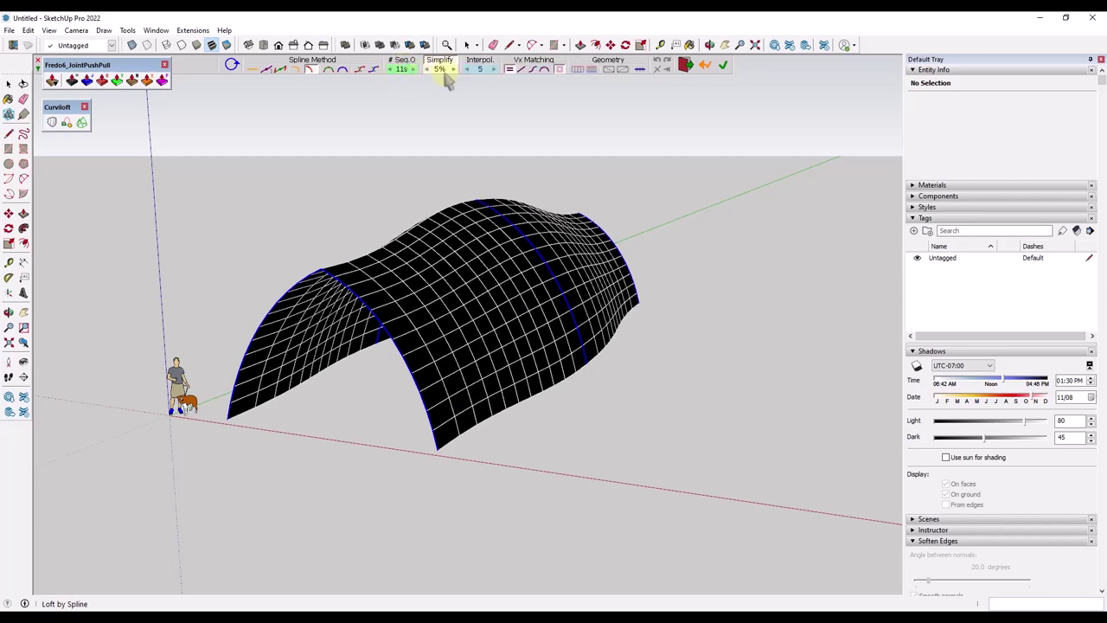
Step: Generate the lofted surface across the three arches from the spline preview
click(493, 70)
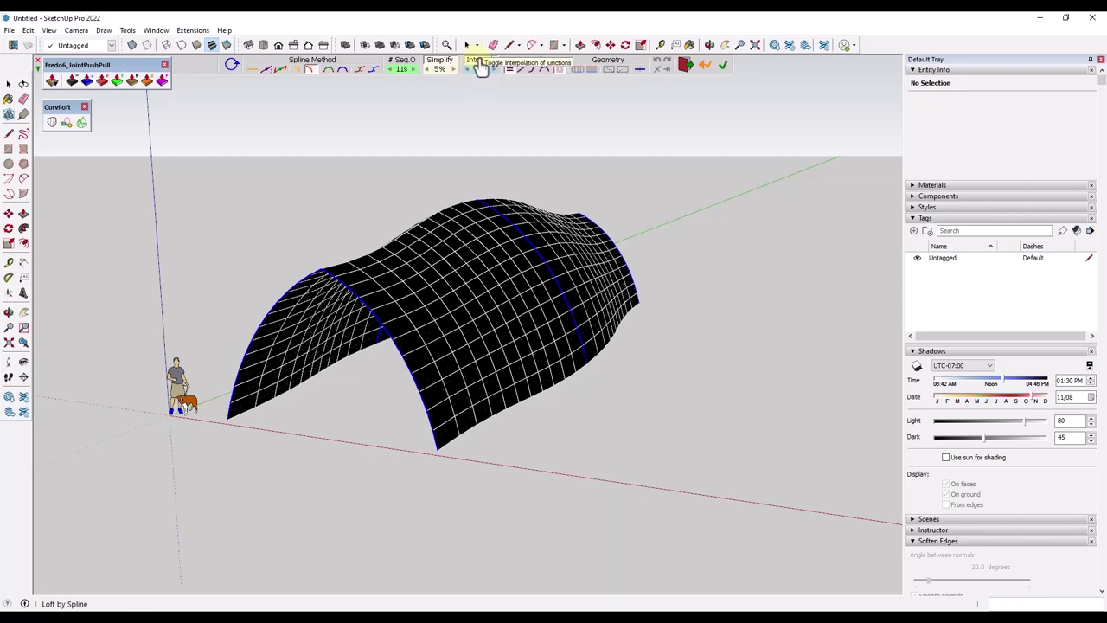
middle_drag(545, 306, 611, 271)
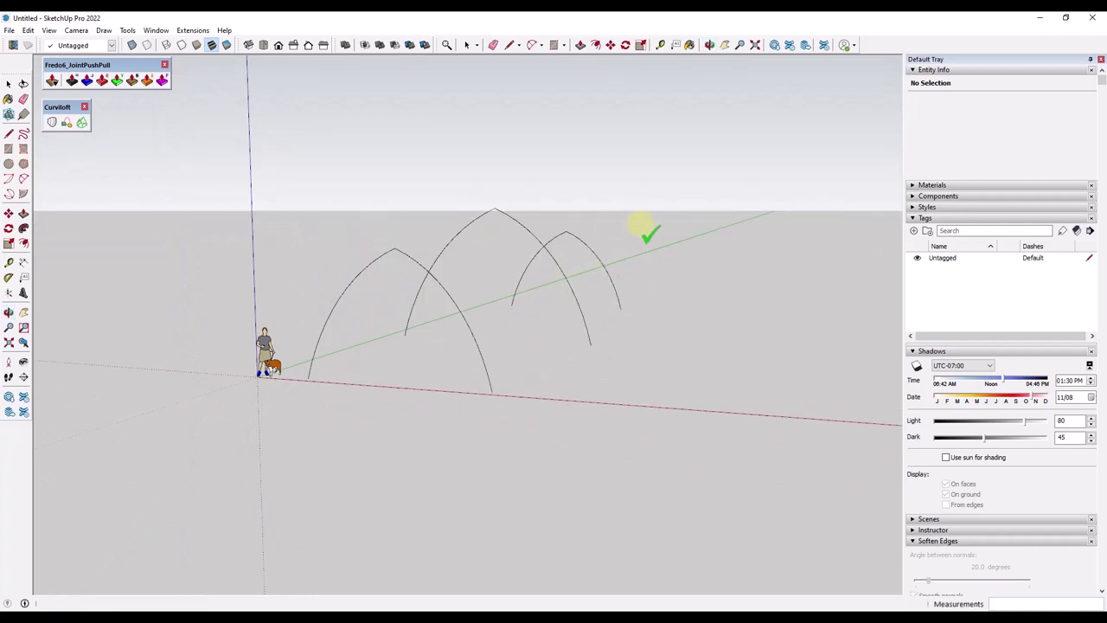
click(571, 285)
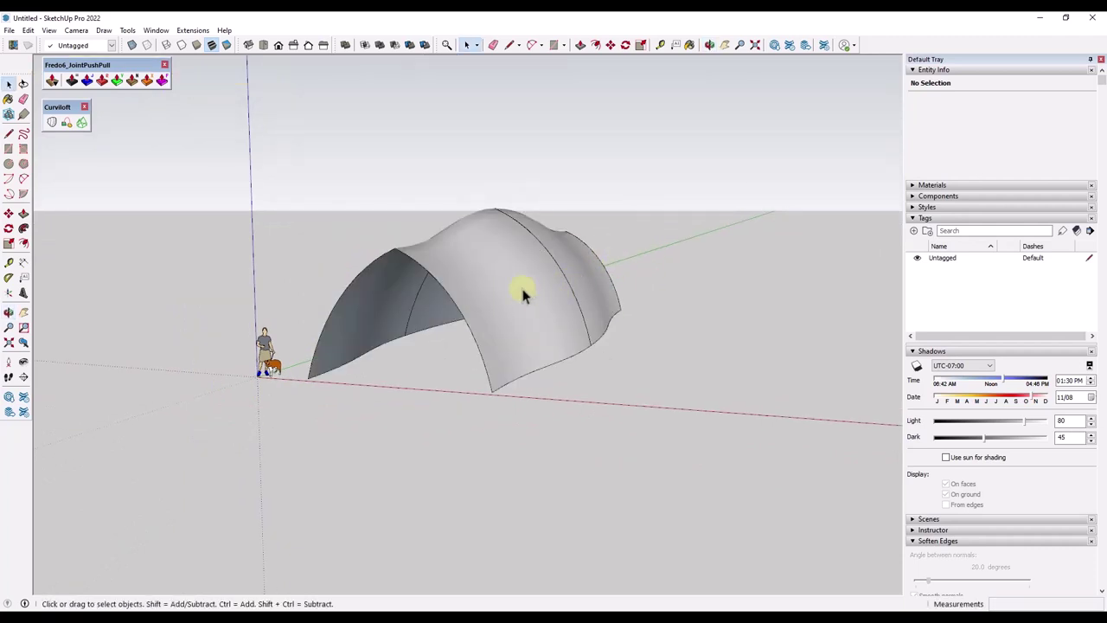
Step: Try thickening the lofted surface by about 10" using Joint Push Pull with Thicken finishing and Grid borders
middle_drag(523, 294, 591, 307)
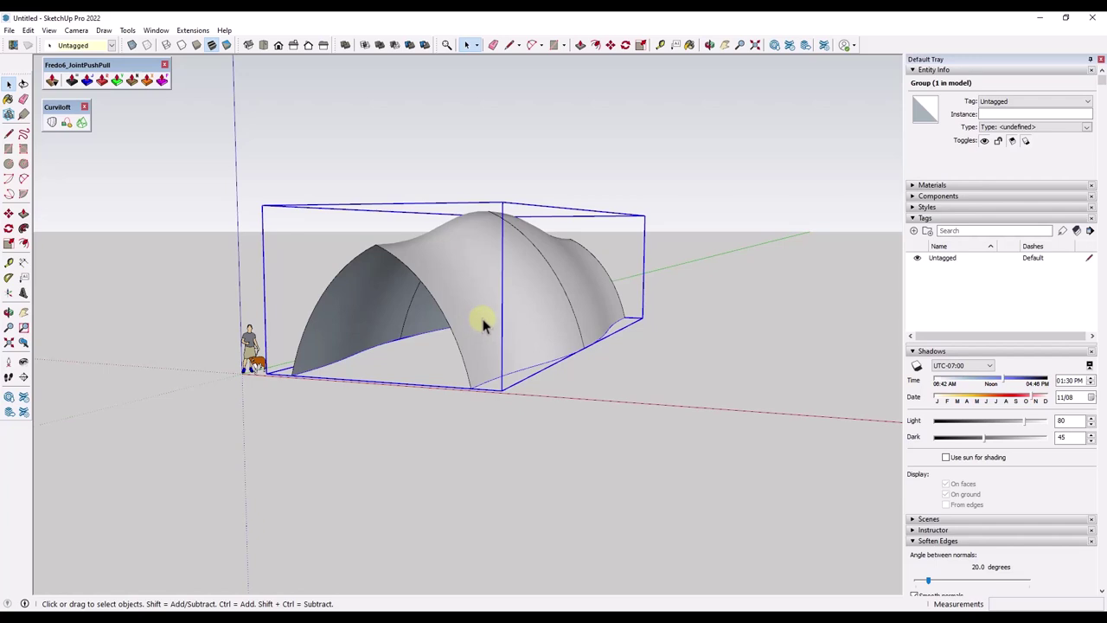
mouse_move(485, 316)
middle_down()
mouse_move(514, 307)
mouse_move(507, 314)
middle_up()
scroll(507, 314, up, 3)
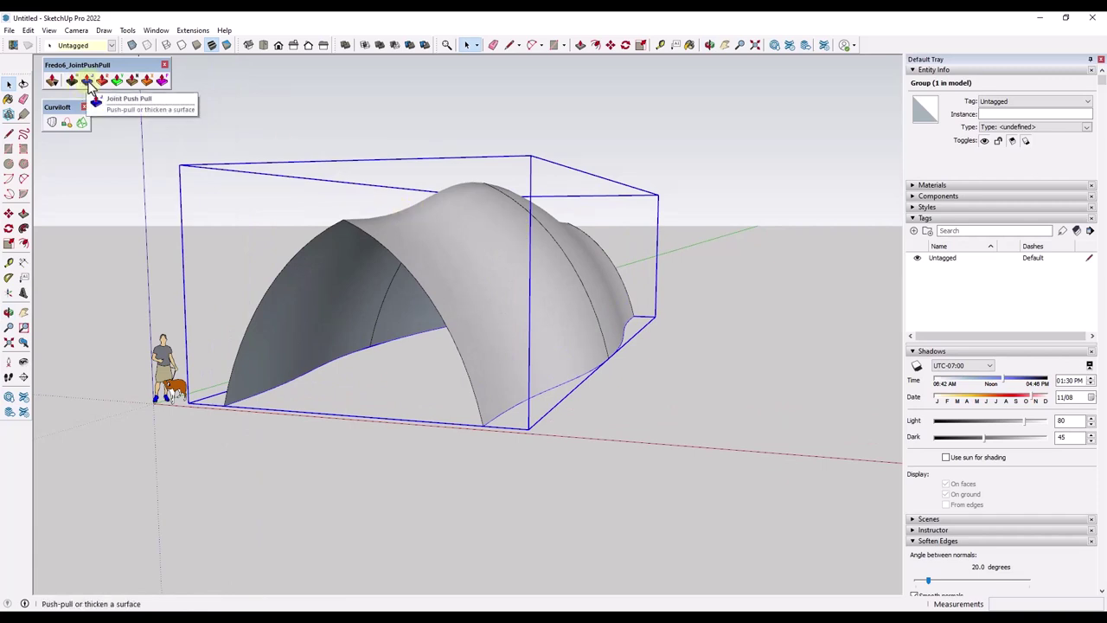
click(87, 81)
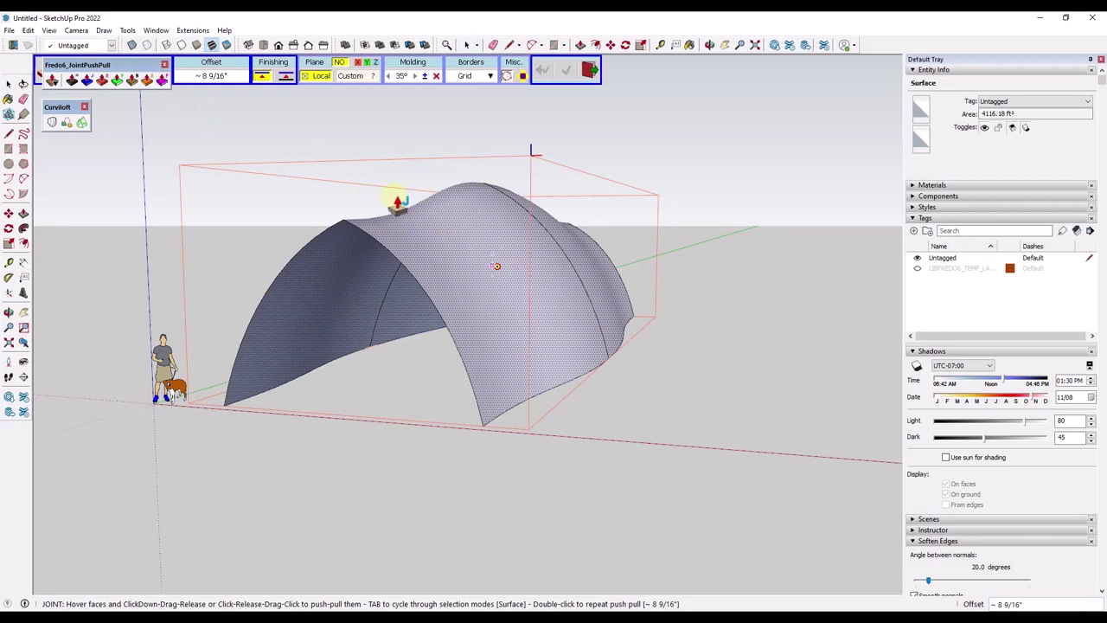
click(286, 77)
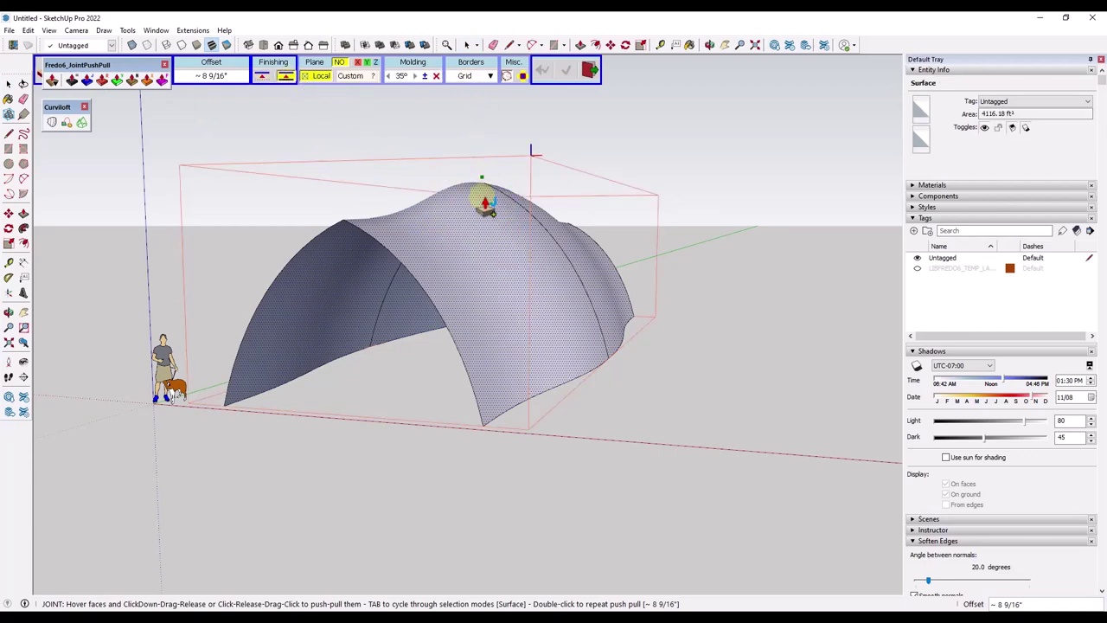
click(489, 261)
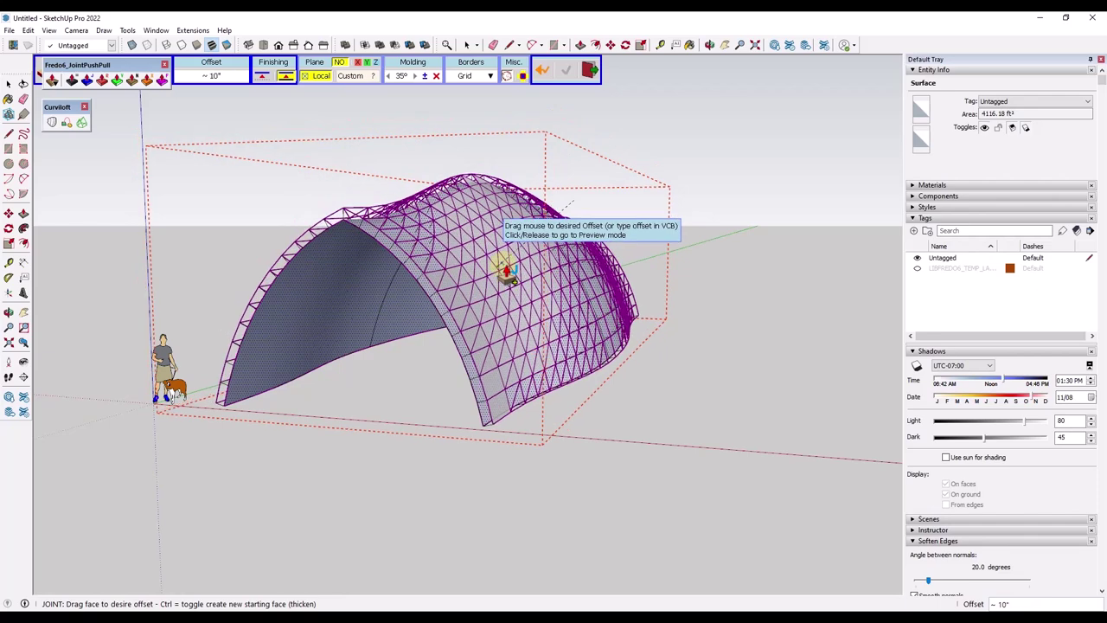
key(Escape)
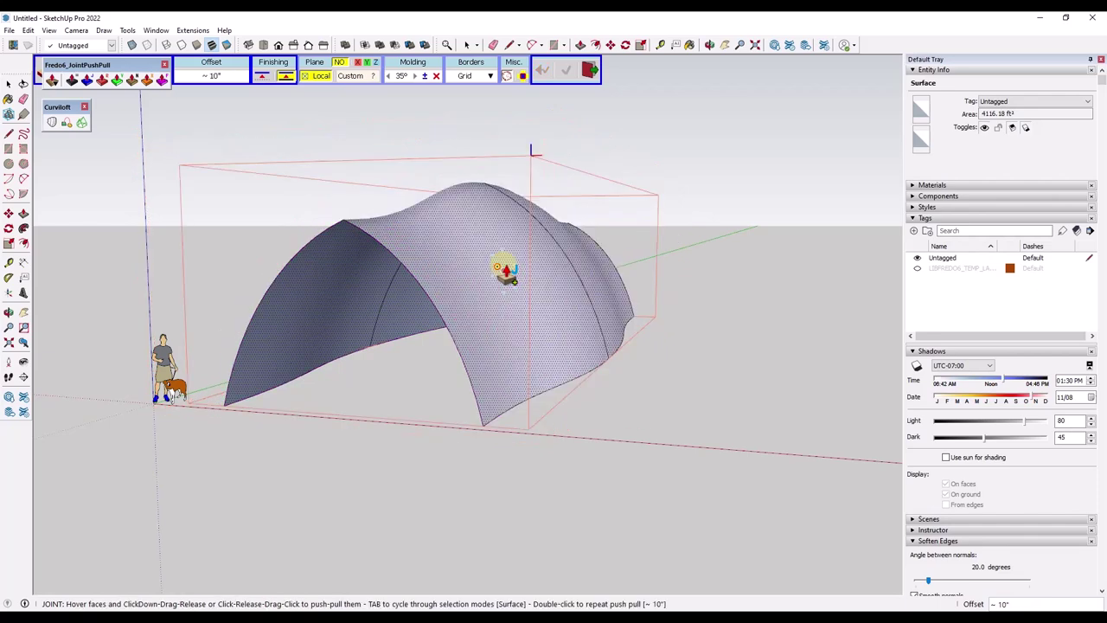
Step: Thicken the lofted surface by 6" with Joint Push Pull, using Contour borders, and exit the tool
click(488, 77)
click(473, 93)
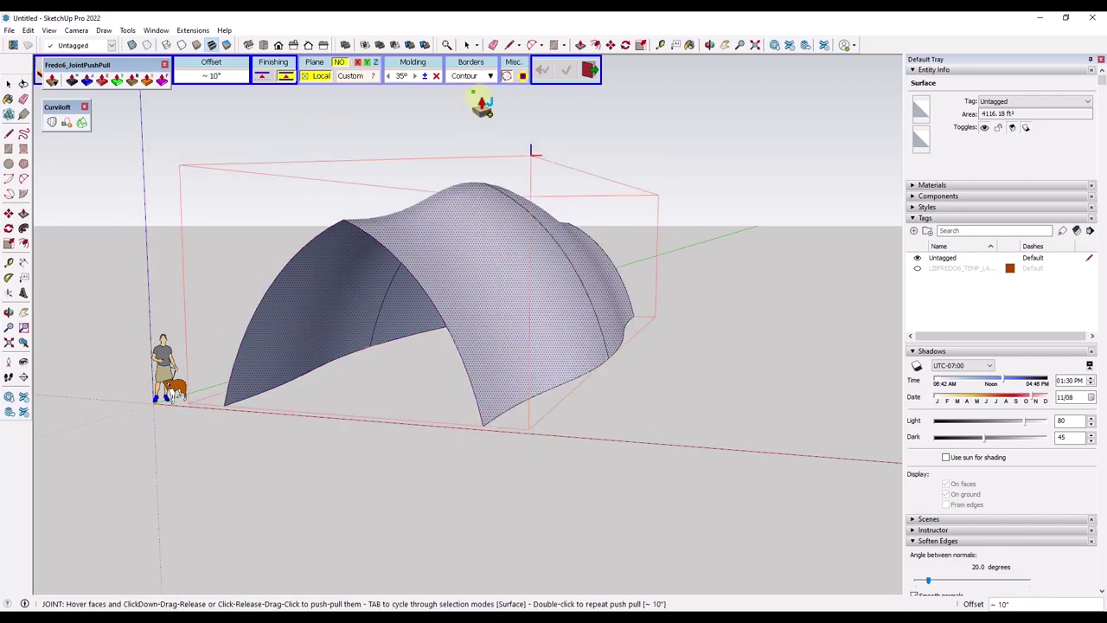
click(523, 264)
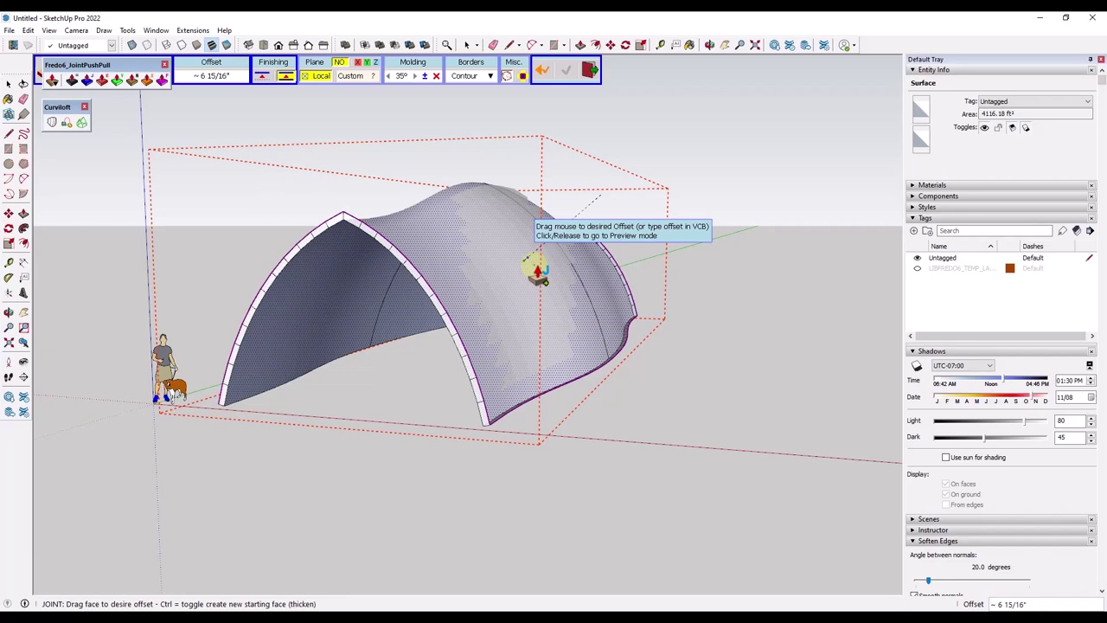
key(Return)
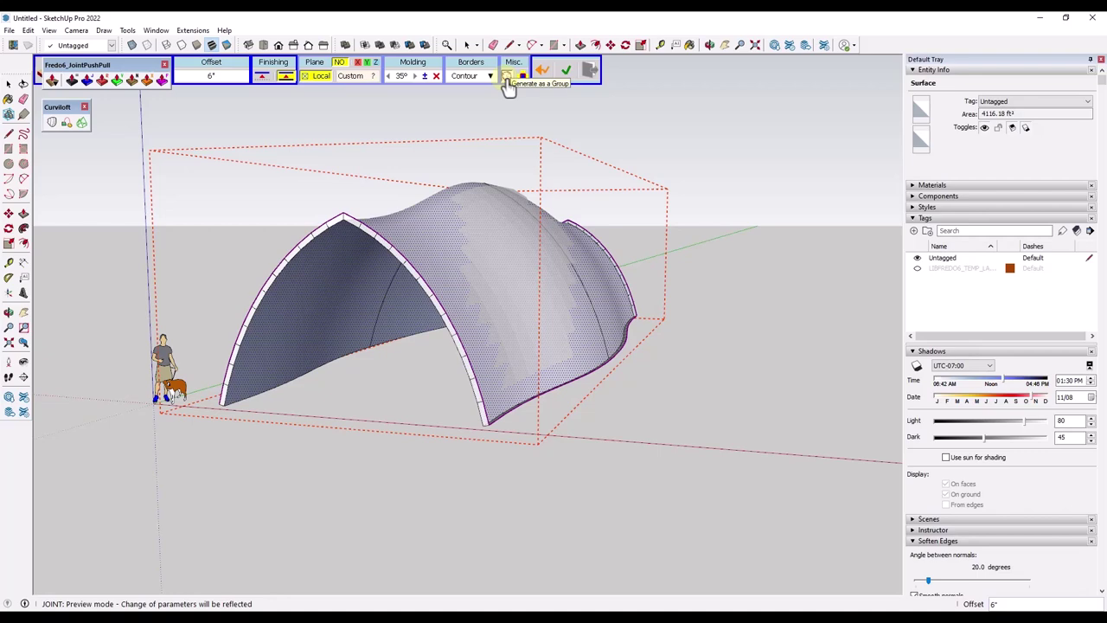
click(741, 223)
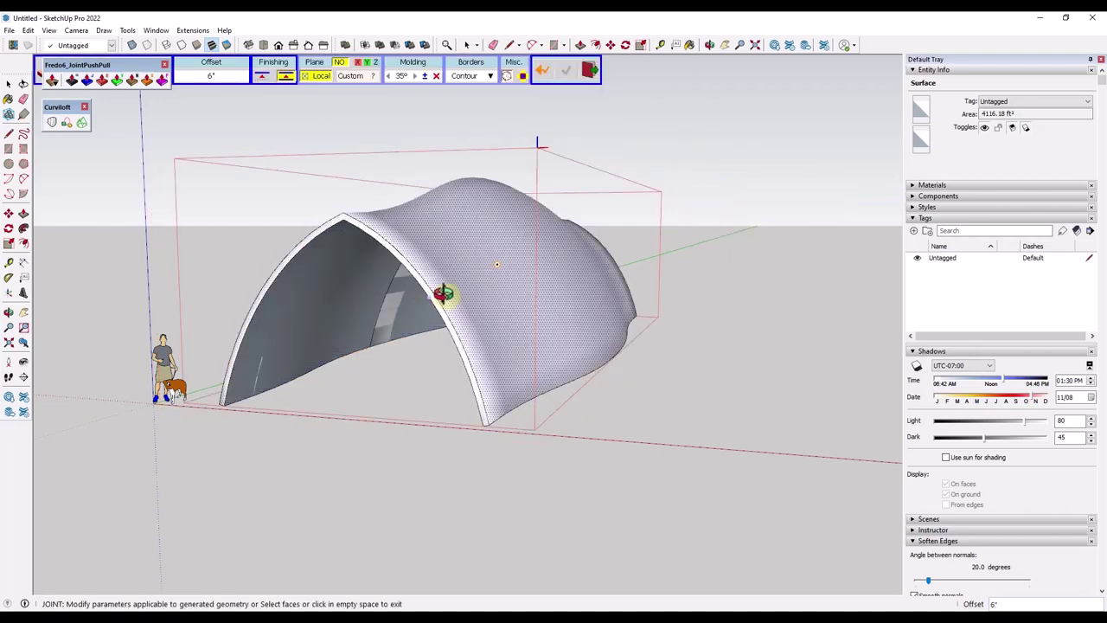
middle_drag(443, 294, 562, 344)
click(799, 254)
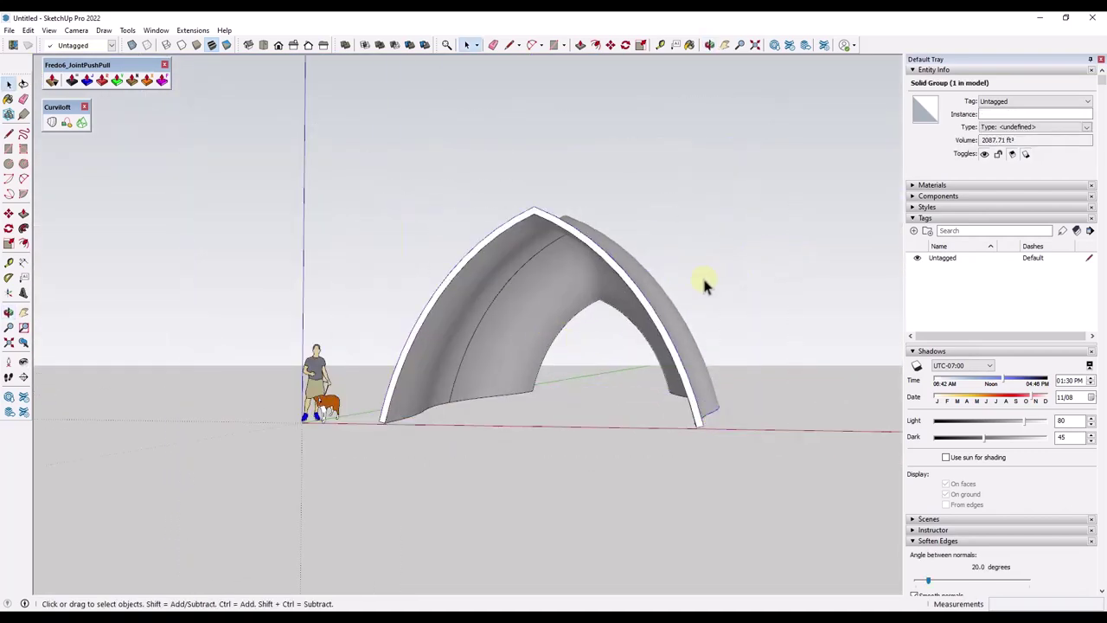
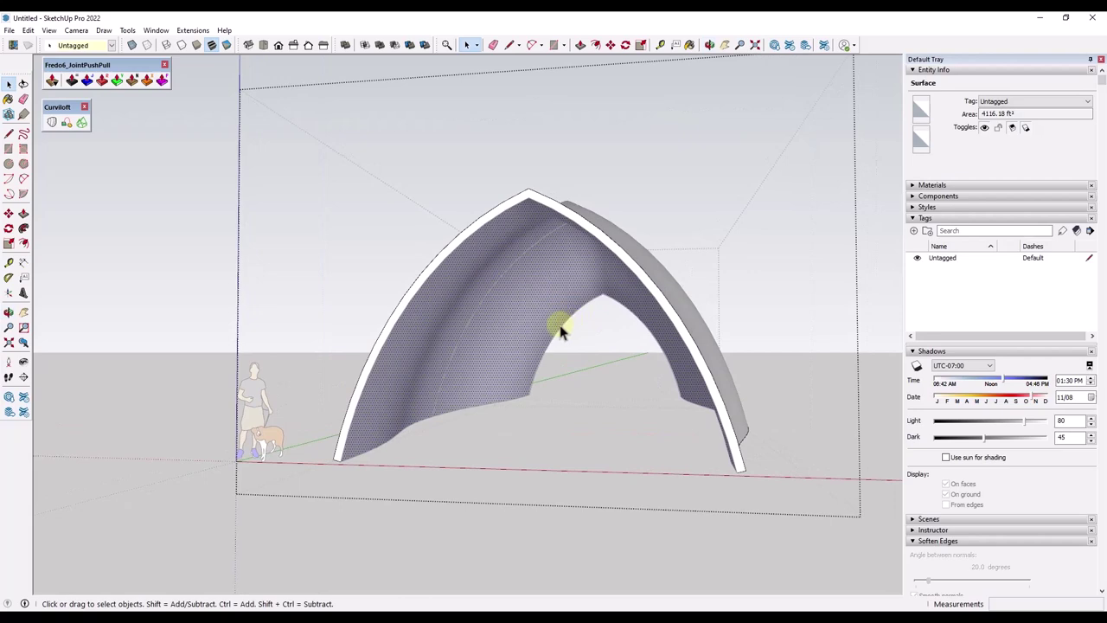
Step: Preview a Joint Push Pull thickening of the canopy's inner surface with Grid borders and an offset of about 9 7/16"
scroll(616, 353, up, 2)
mouse_move(617, 350)
middle_down()
mouse_move(605, 336)
mouse_move(625, 334)
middle_up()
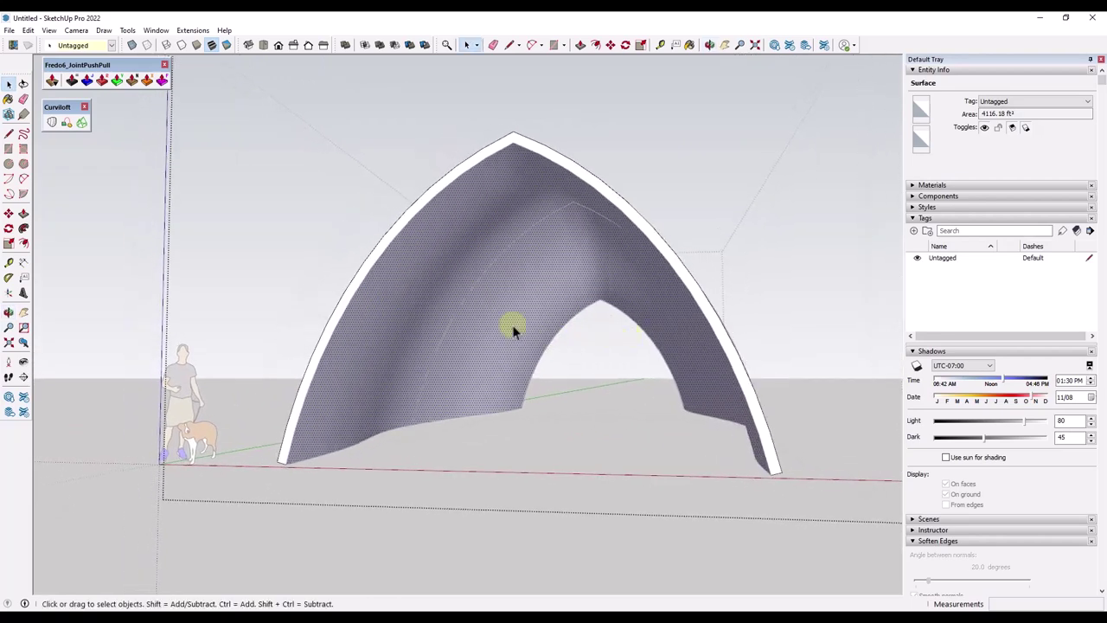
middle_drag(514, 328, 513, 321)
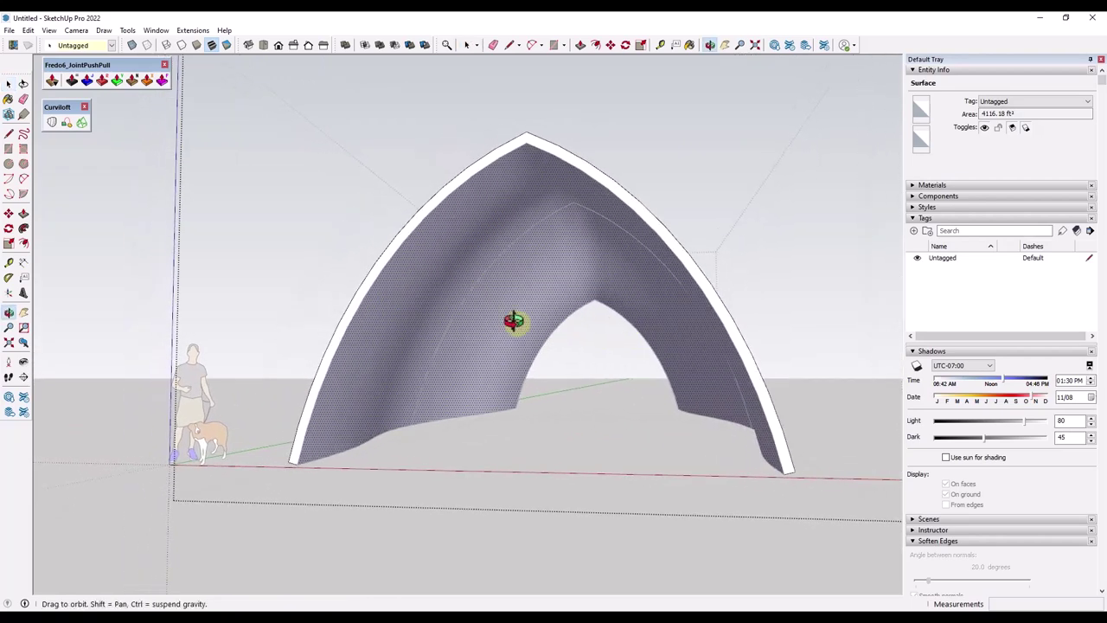
click(86, 80)
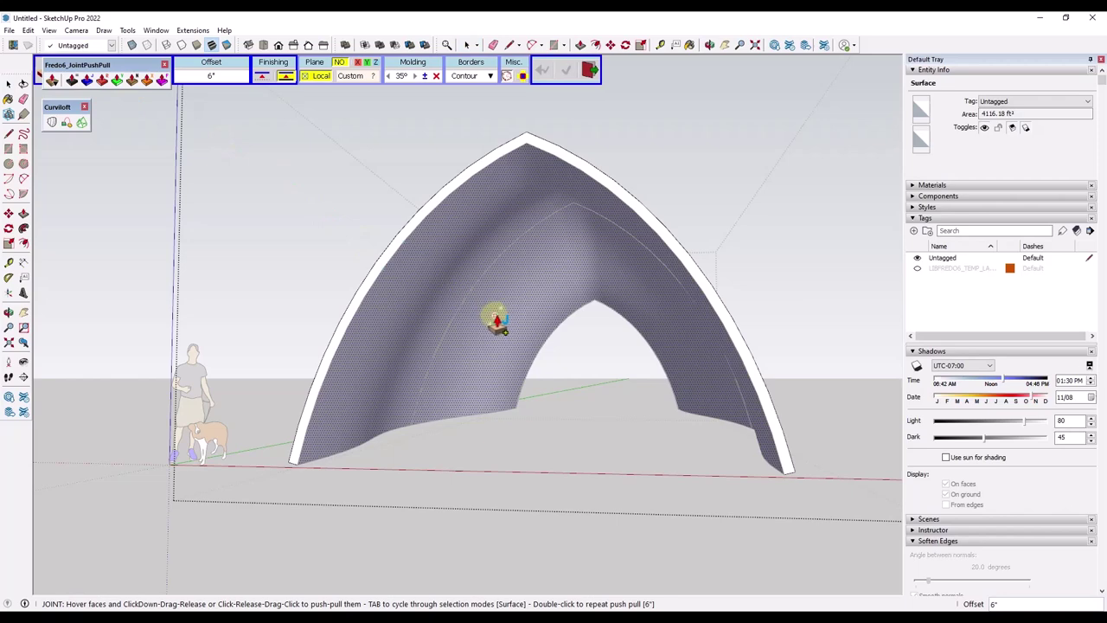
click(471, 84)
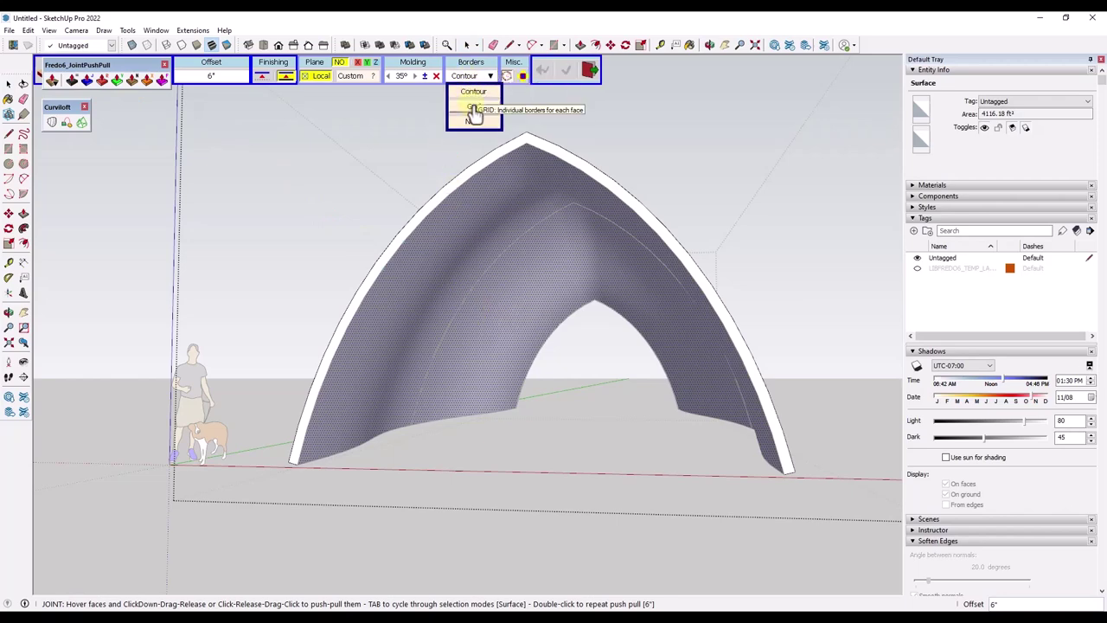
click(473, 98)
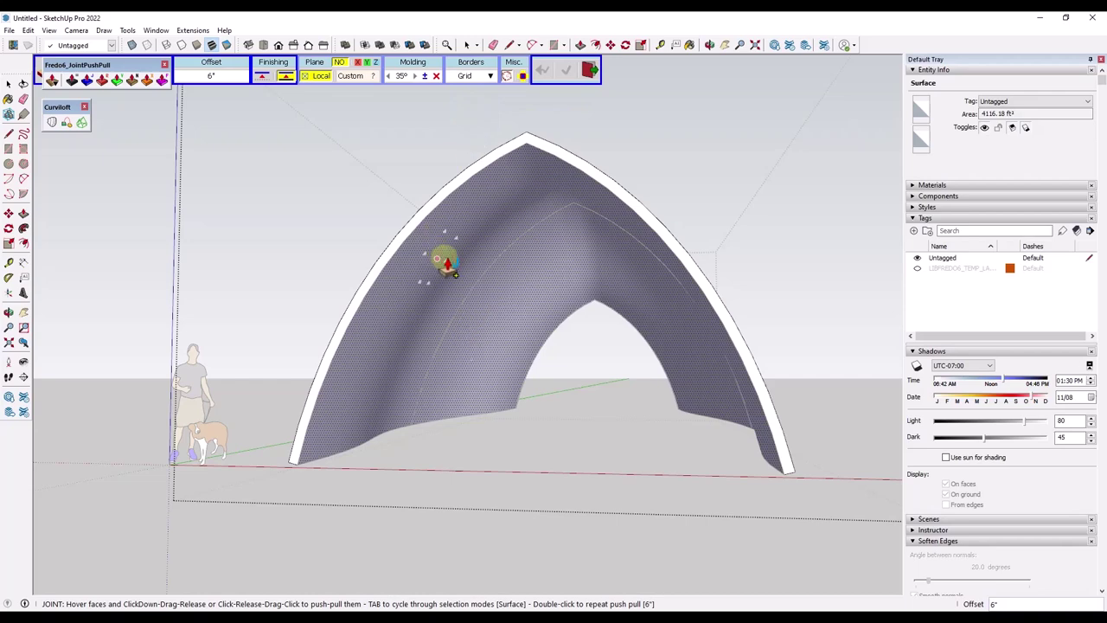
click(506, 355)
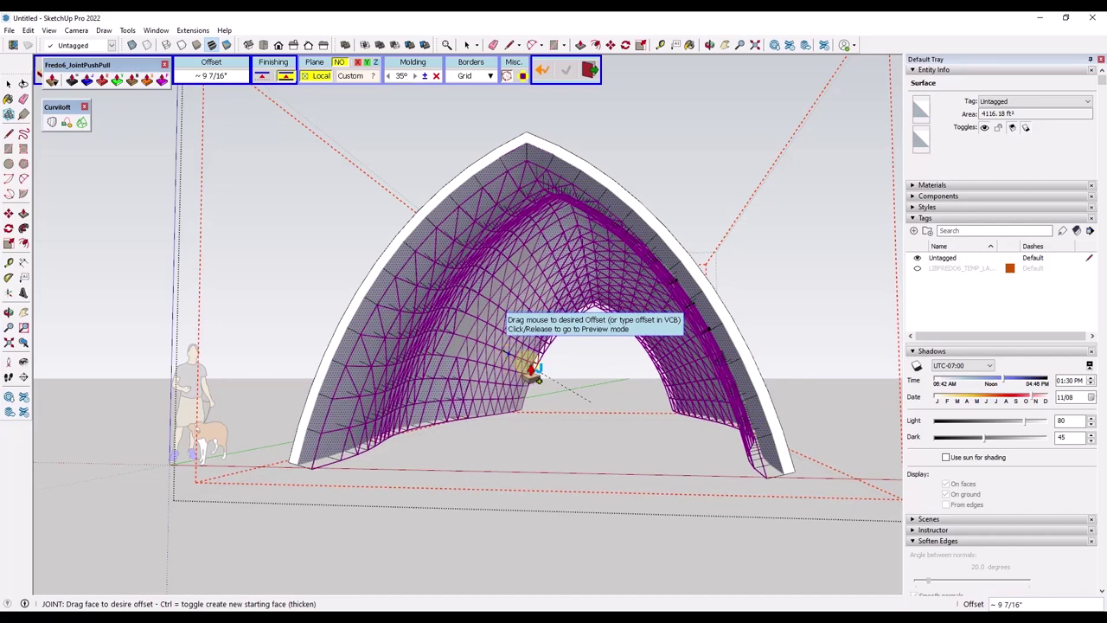
click(511, 364)
Step: Set the Molding angle of the inner grid preview to -15°
middle_drag(586, 376, 470, 433)
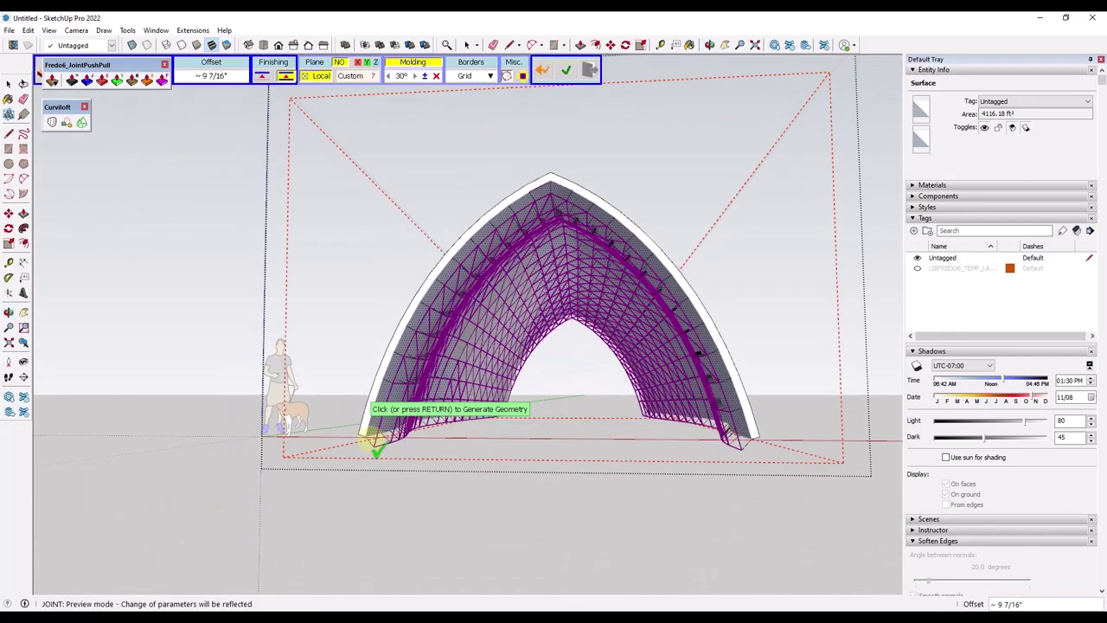
click(389, 76)
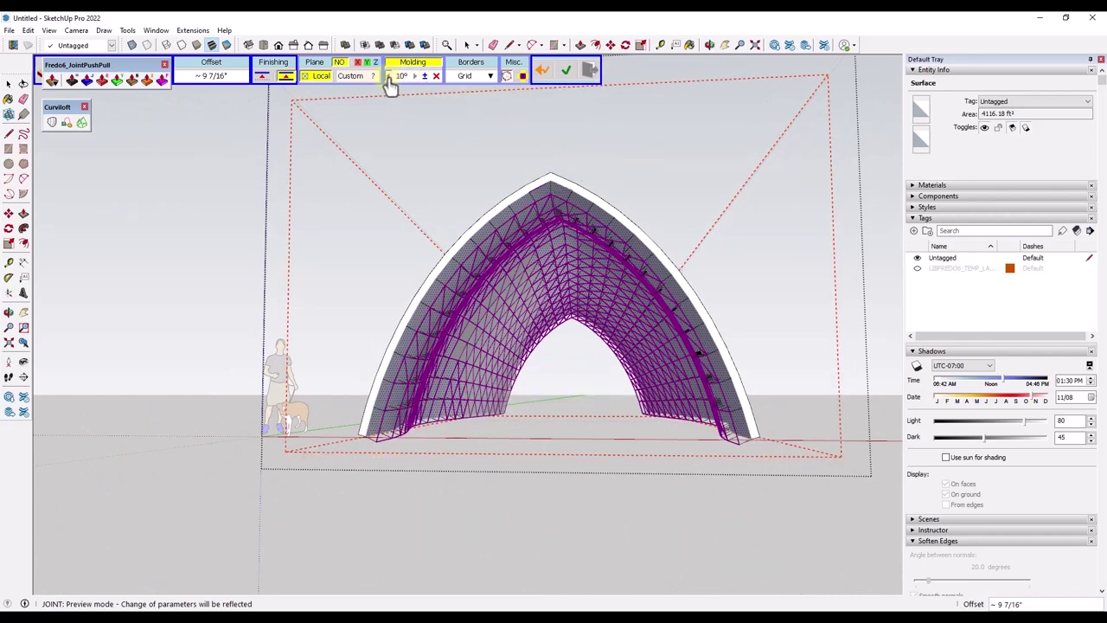
click(390, 77)
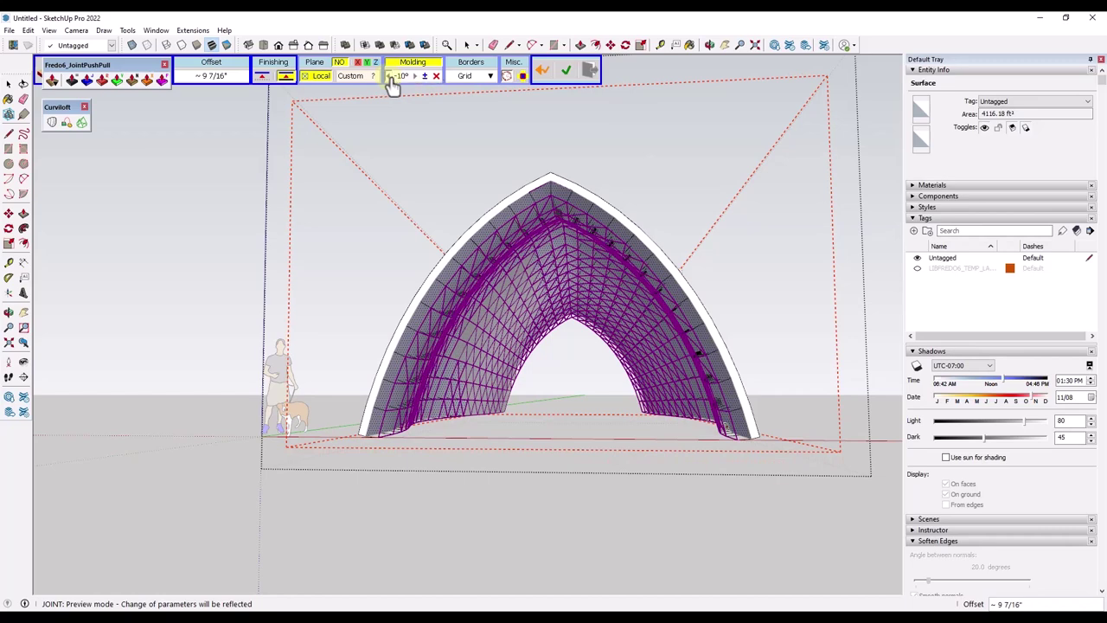
click(417, 78)
mouse_move(582, 430)
middle_down()
mouse_move(796, 420)
mouse_move(724, 393)
mouse_move(559, 406)
mouse_move(568, 415)
middle_up()
key(Return)
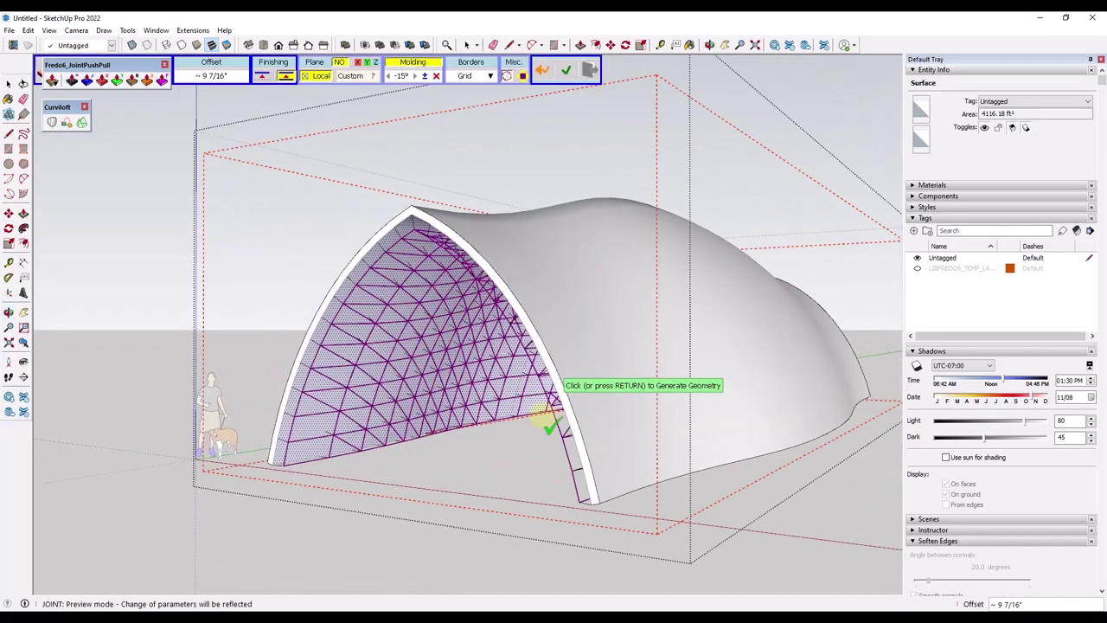
Step: Generate the inner grid framework as a group from the Joint Push Pull preview
middle_drag(415, 415, 484, 412)
middle_drag(666, 422, 822, 385)
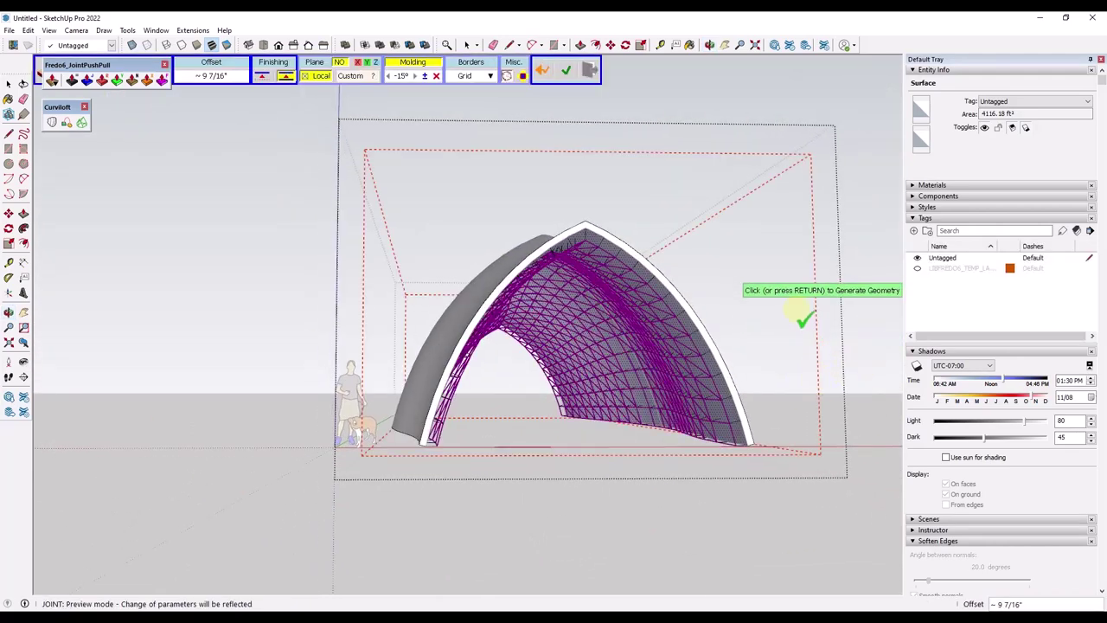
scroll(804, 294, up, 1)
scroll(618, 348, up, 2)
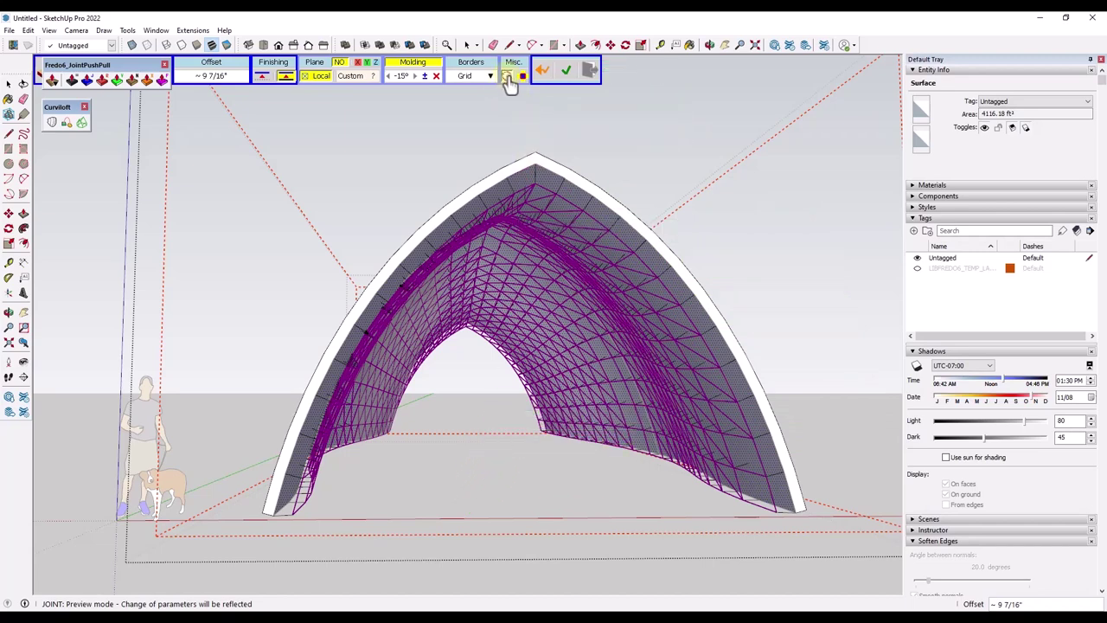
click(511, 417)
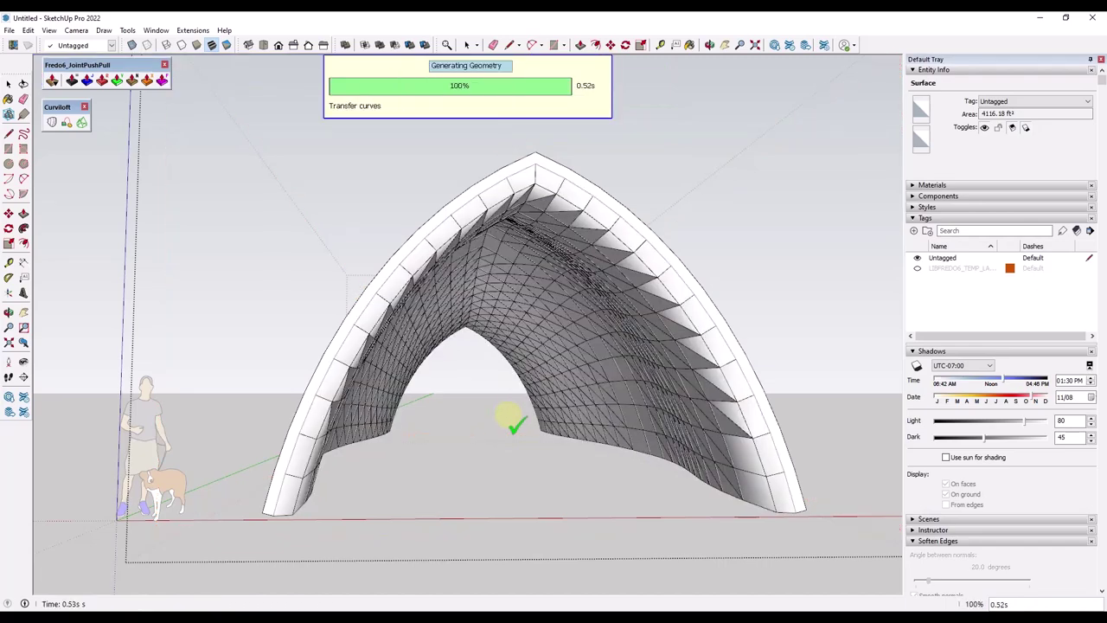
middle_drag(586, 412, 568, 401)
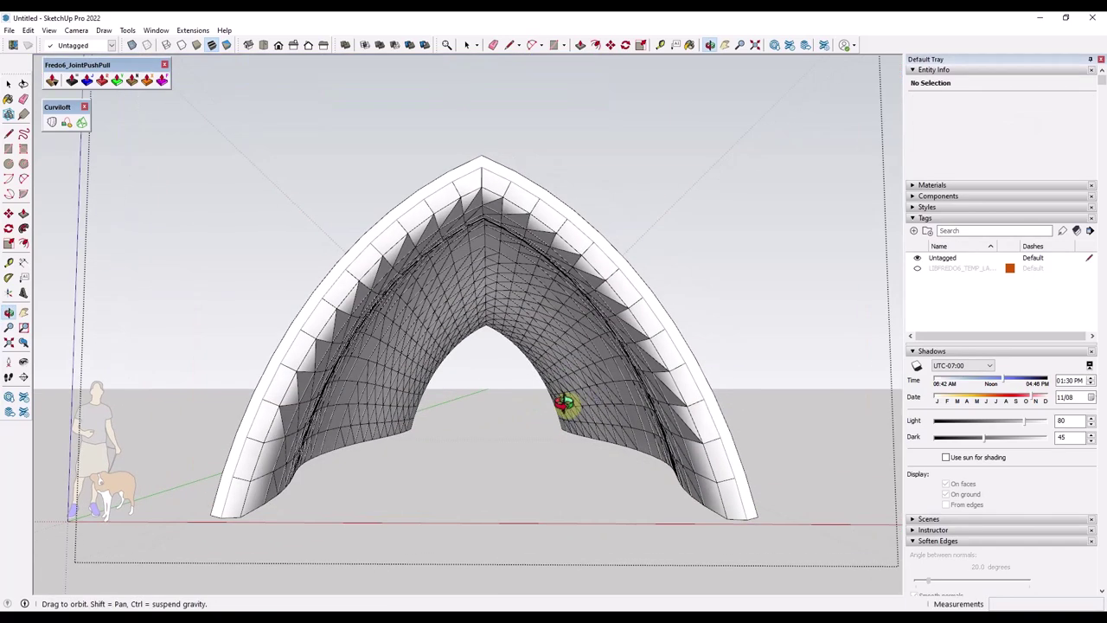
key(Return)
Step: Select the generated grid group, examine how it sits under the canopy, and close the canopy group
click(567, 341)
scroll(592, 342, down, 5)
middle_drag(593, 344, 637, 329)
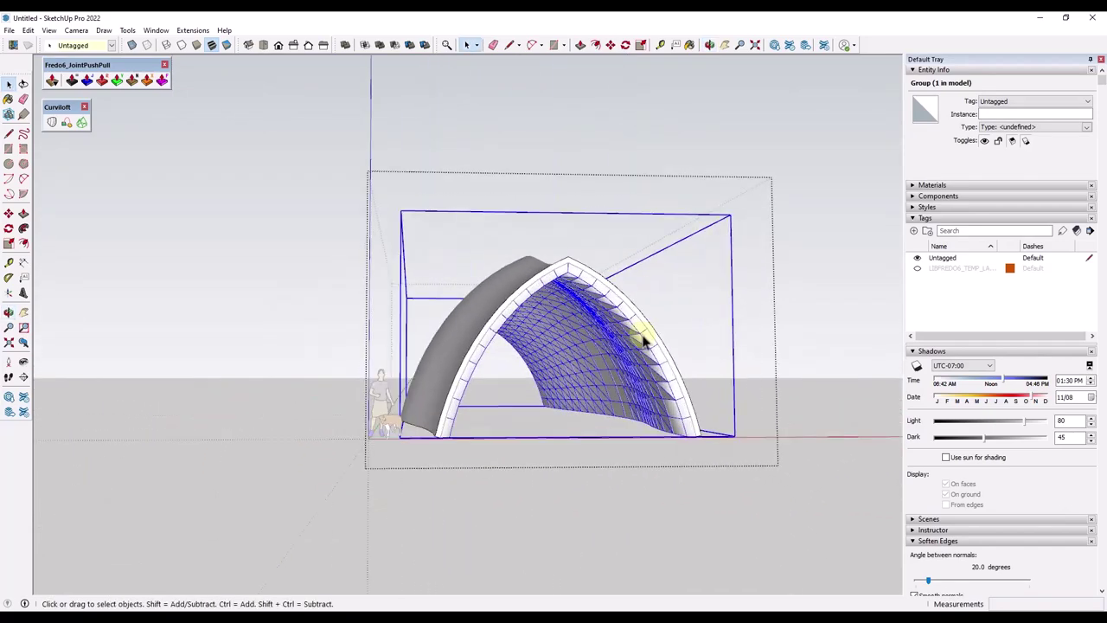
scroll(673, 337, up, 2)
click(799, 306)
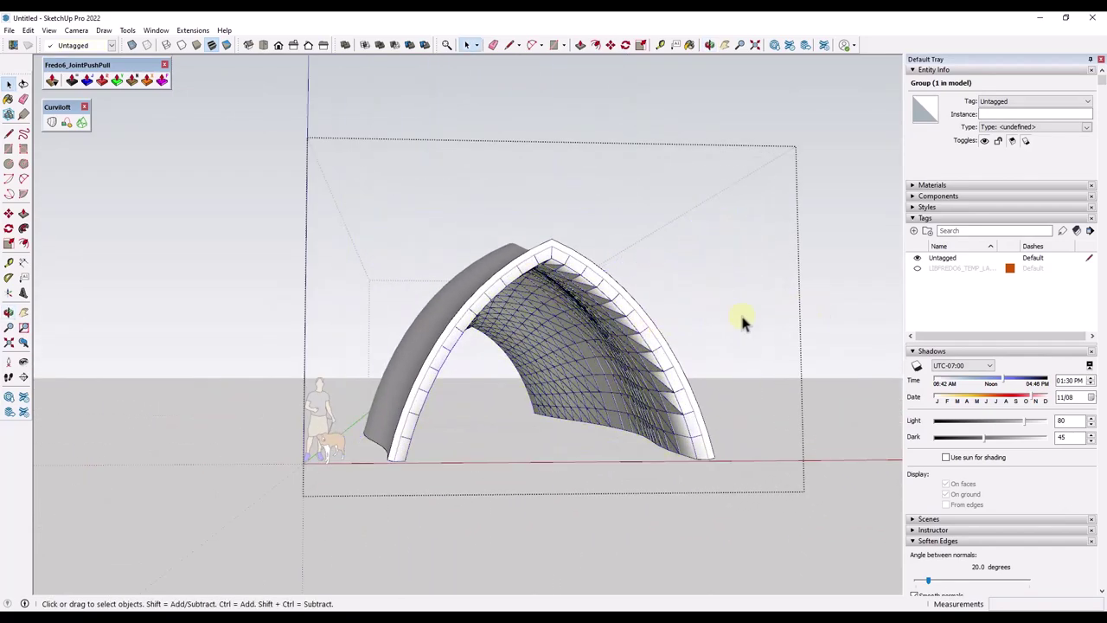
click(648, 341)
middle_drag(847, 344, 751, 353)
click(833, 319)
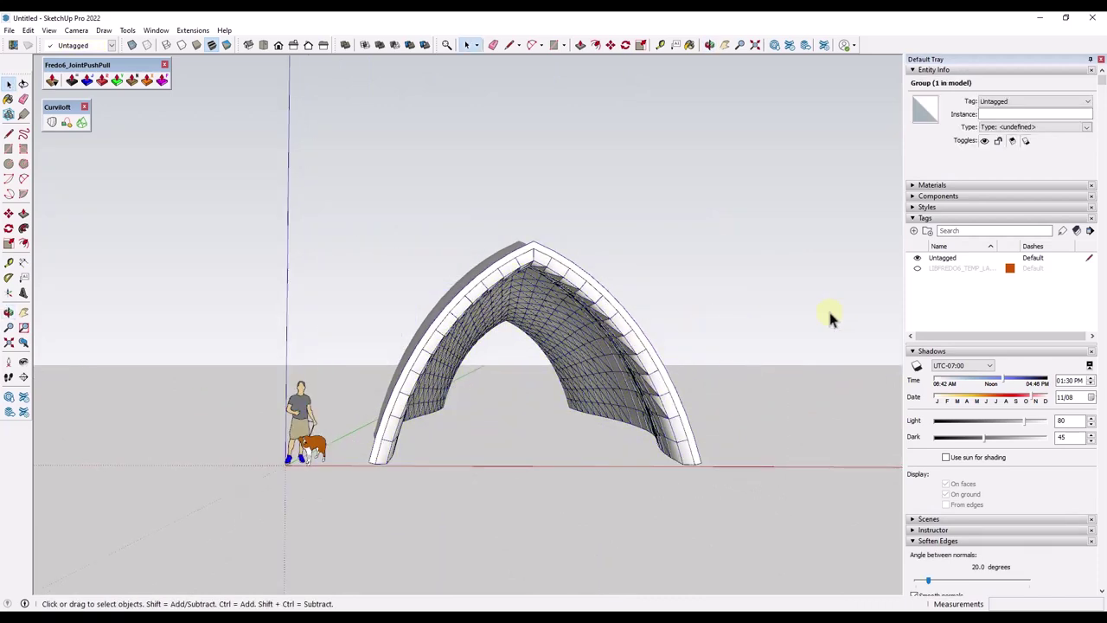
Step: Reopen the canopy group, remove the nested grid group from it, and close the canopy group
click(648, 344)
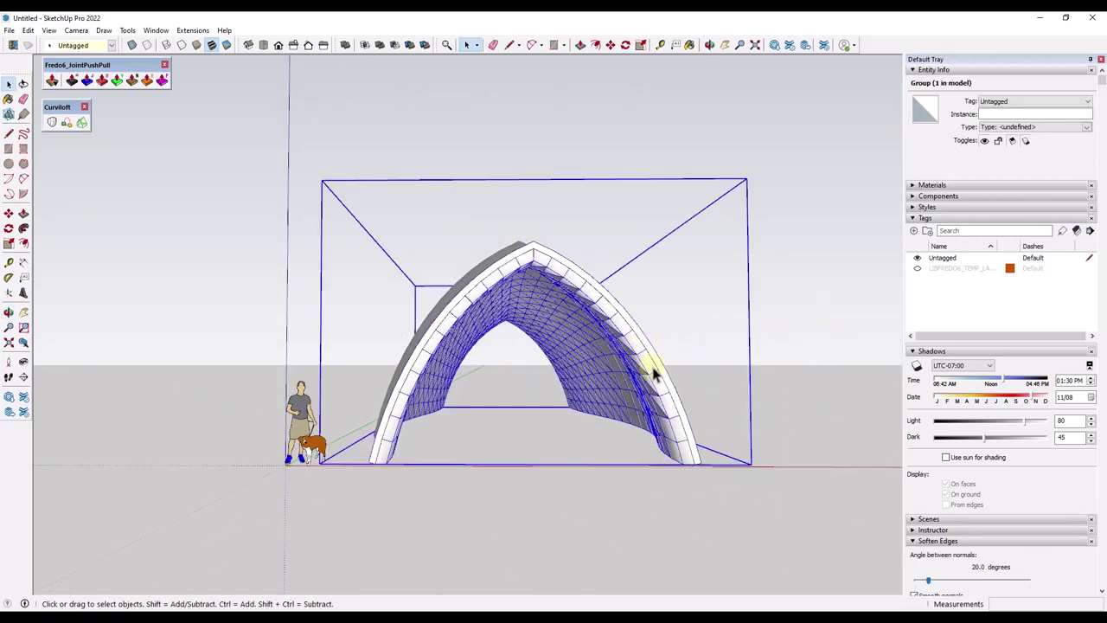
double_click(629, 353)
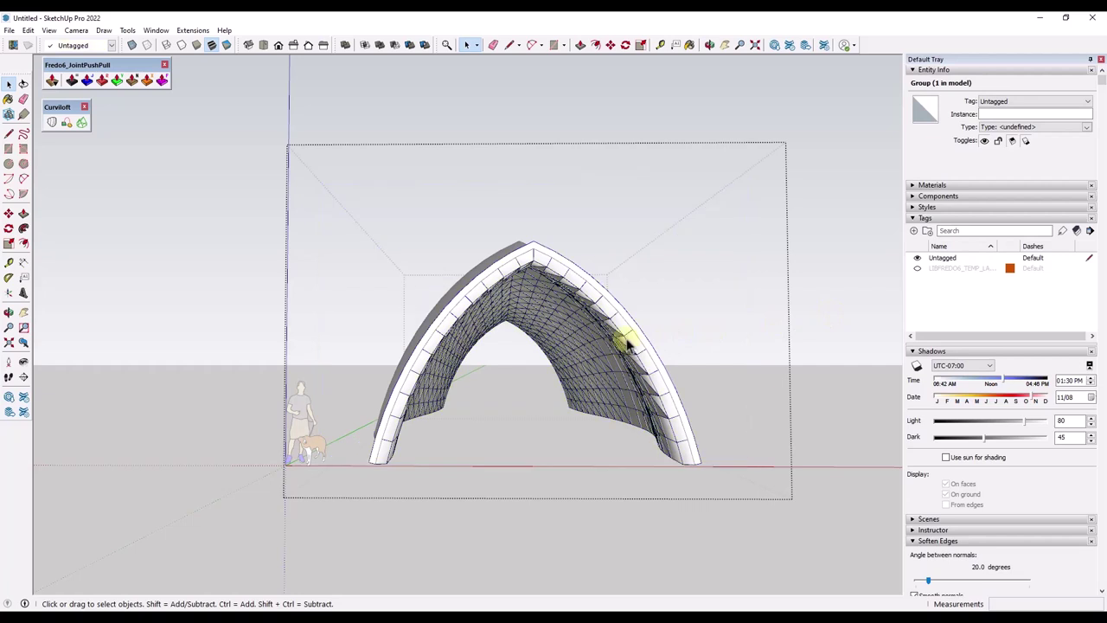
triple_click(632, 346)
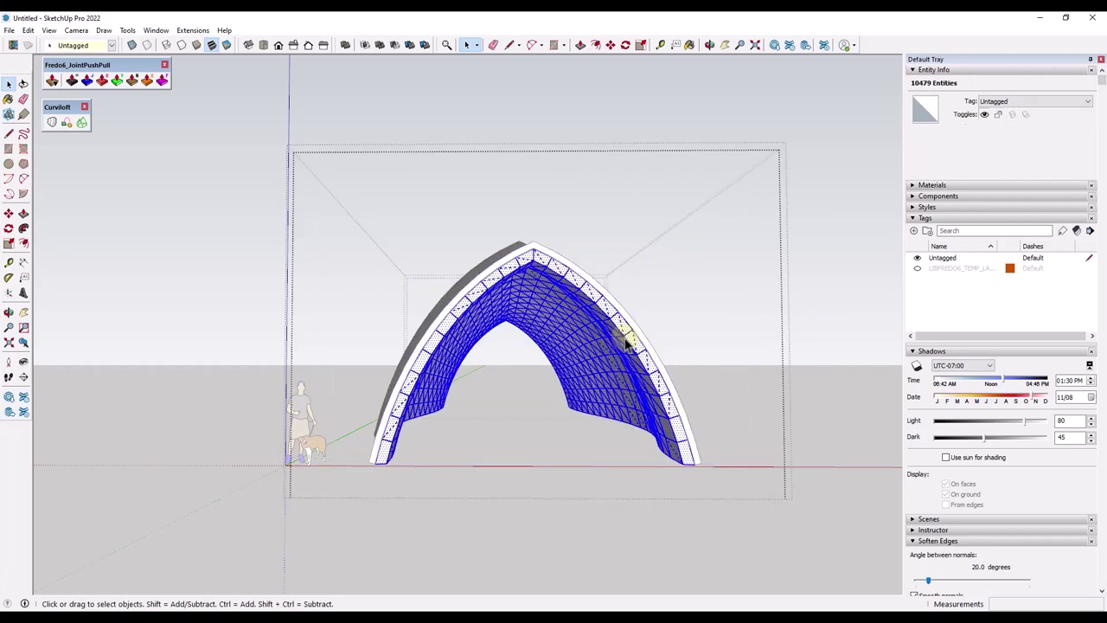
key(Escape)
click(613, 321)
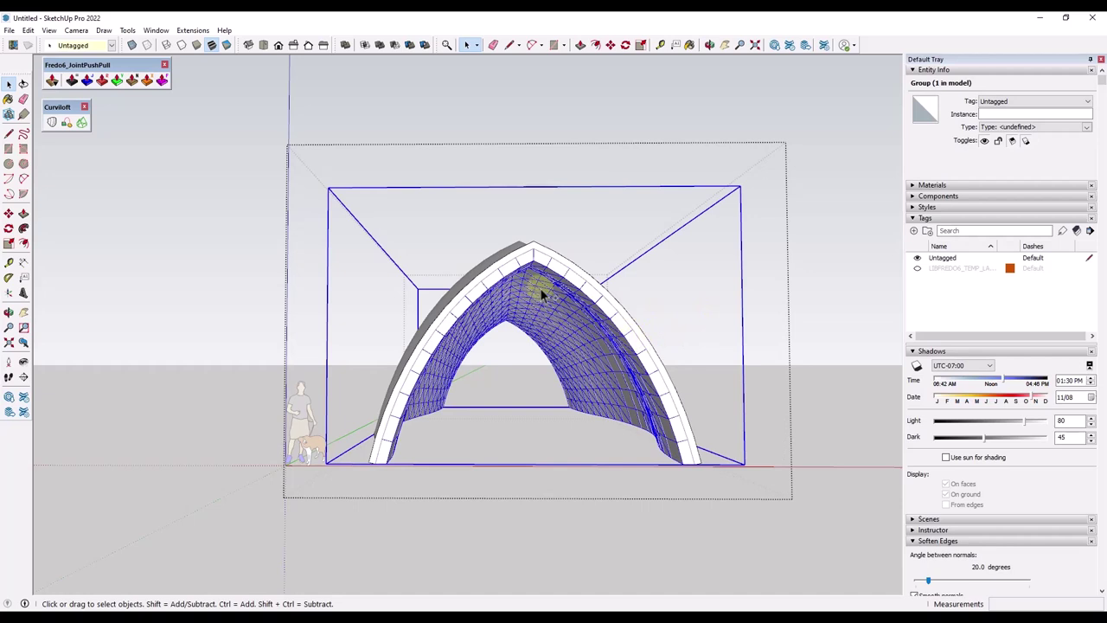
click(595, 287)
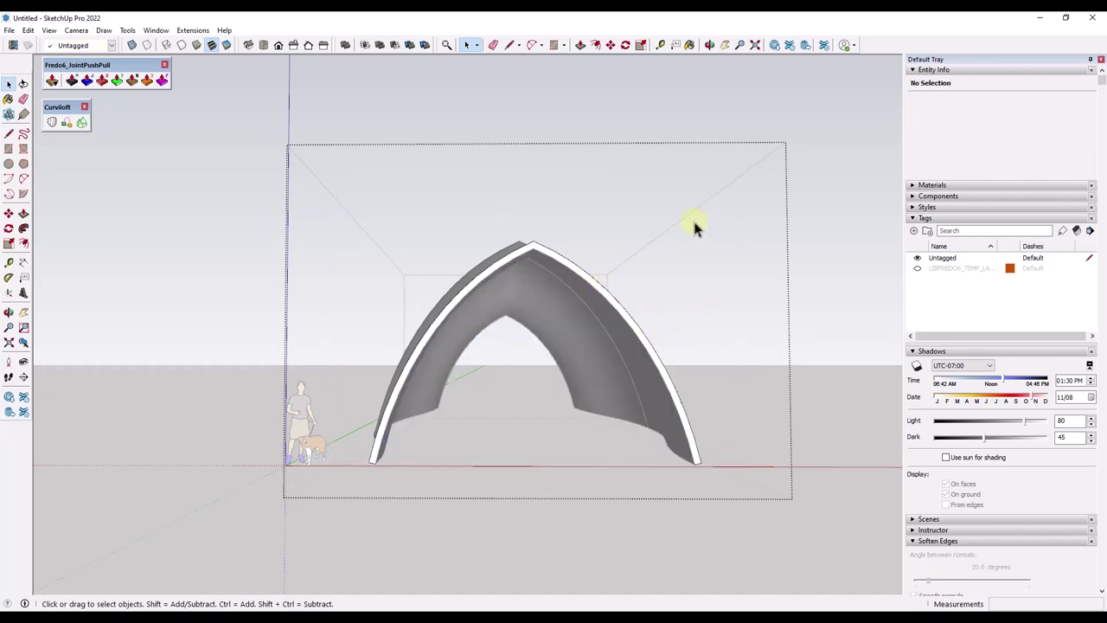
click(846, 206)
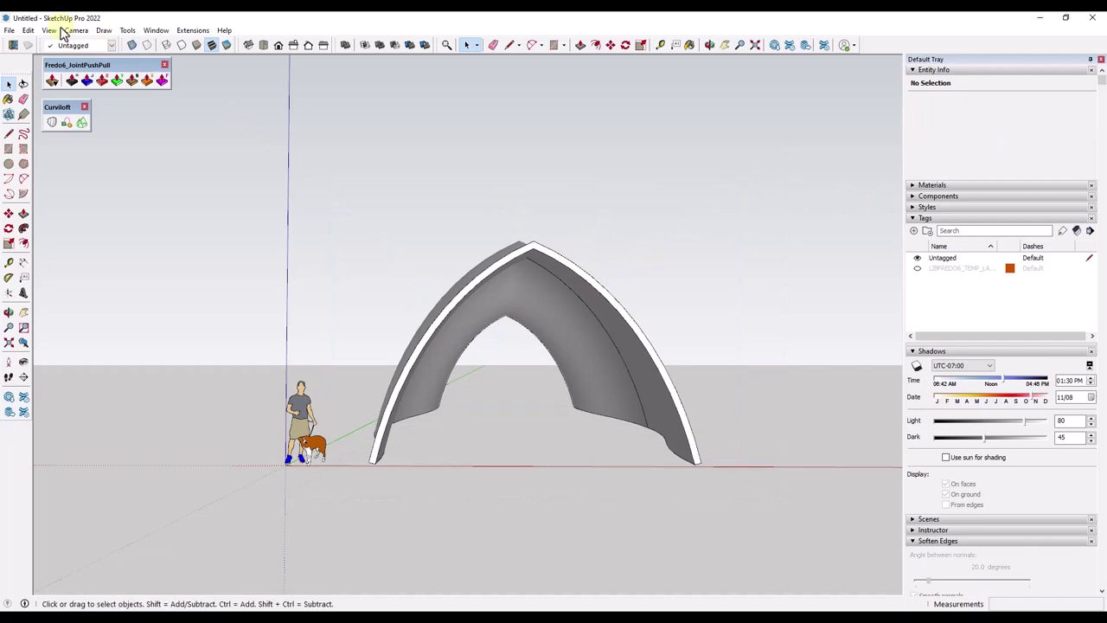
Step: Paste the cut grid group in place outside the canopy group
click(28, 30)
click(71, 111)
middle_drag(596, 374, 447, 358)
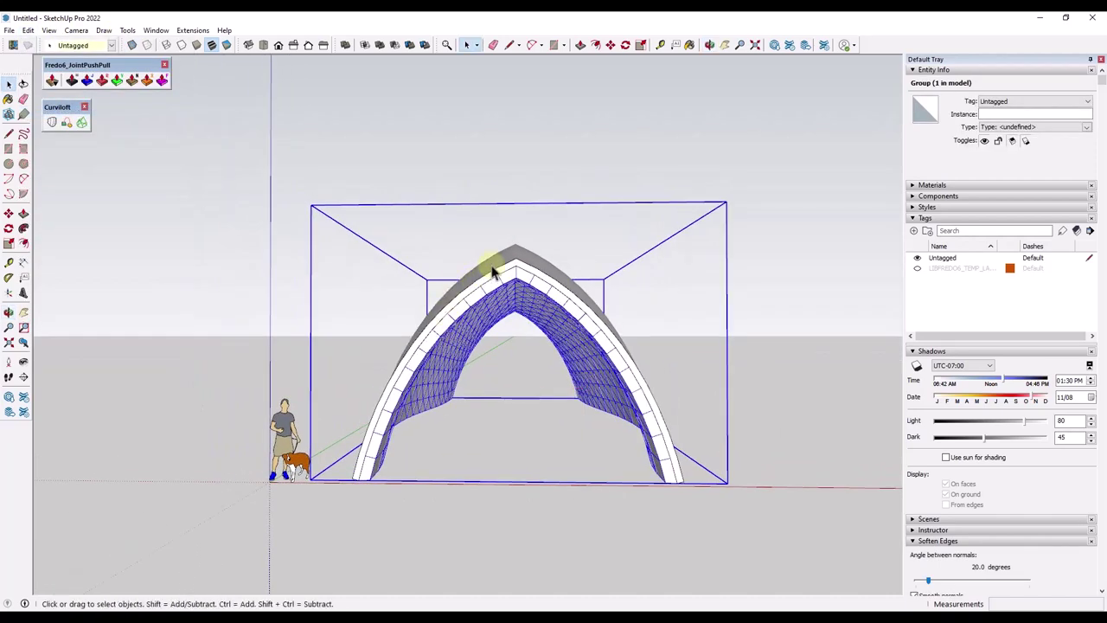
Step: Hide the solid canopy group so only the separate grid group is displayed
shift+click(562, 298)
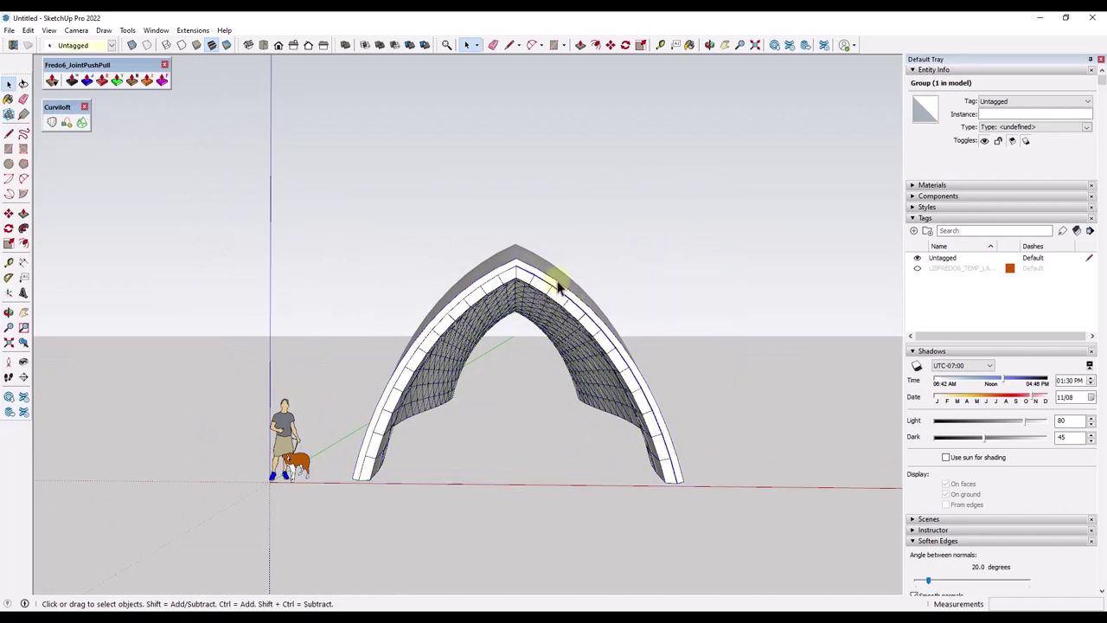
right_click(525, 260)
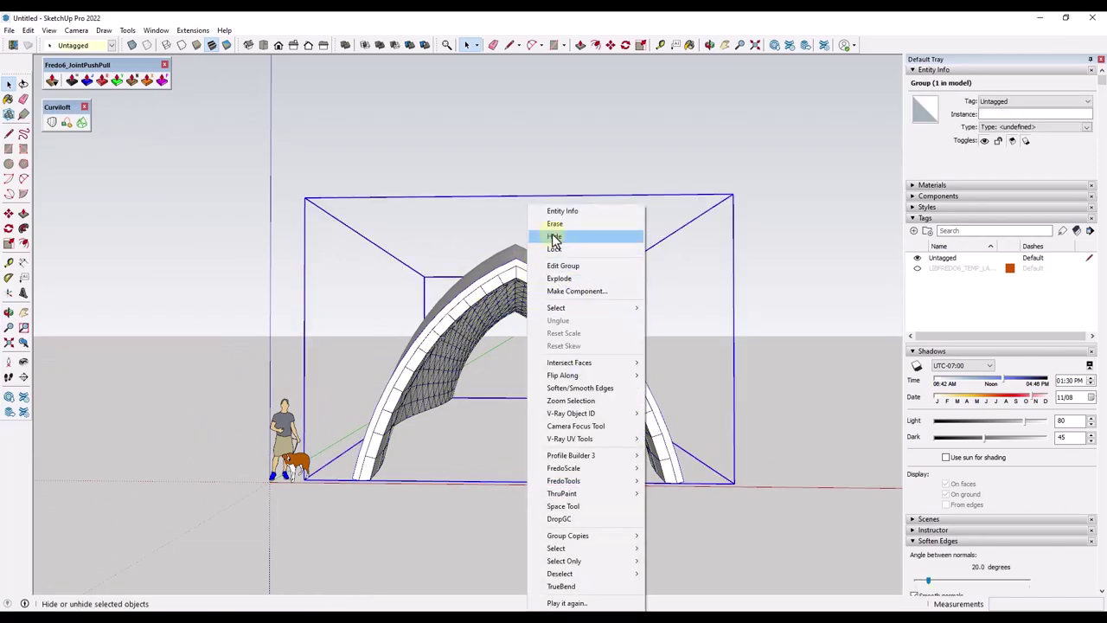
click(554, 236)
middle_drag(677, 386, 507, 407)
scroll(531, 427, down, 3)
scroll(541, 427, up, 4)
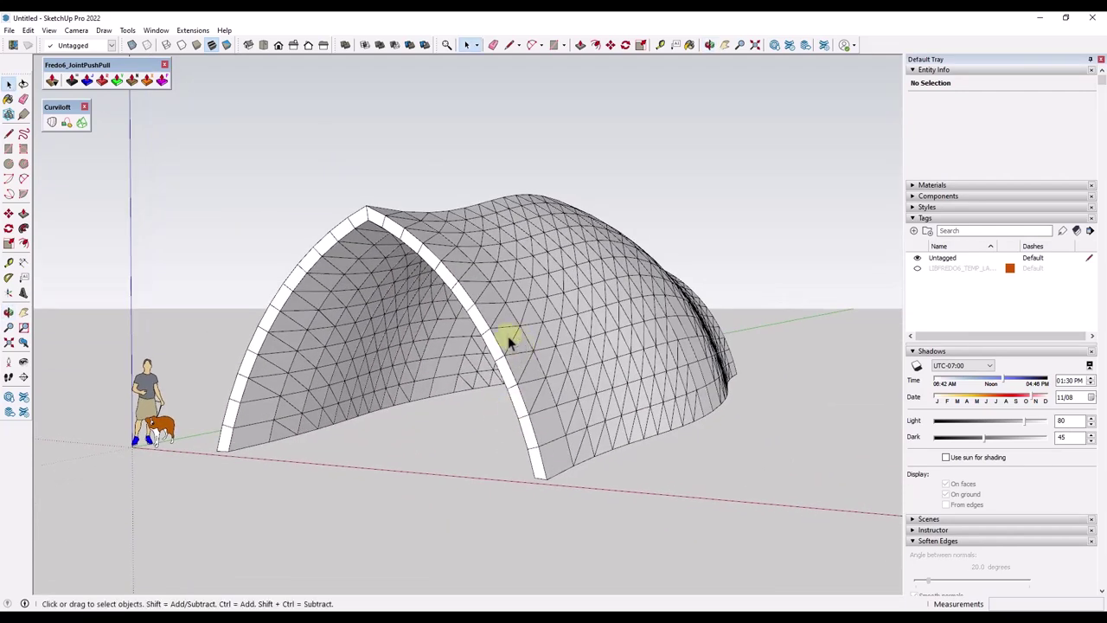
middle_drag(512, 332, 514, 337)
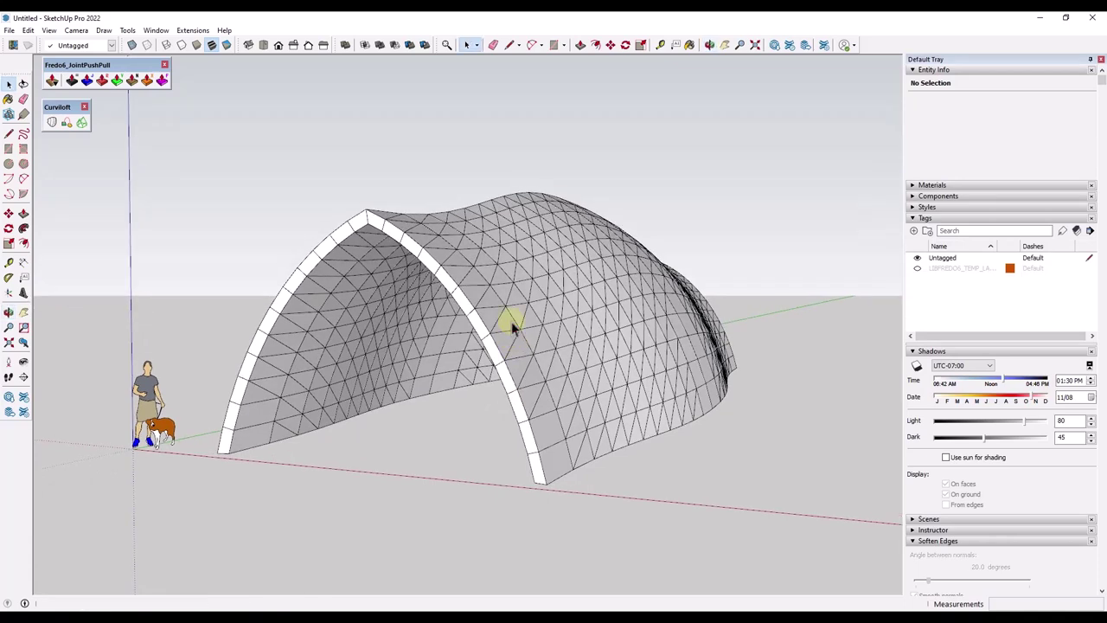
middle_drag(436, 258, 450, 254)
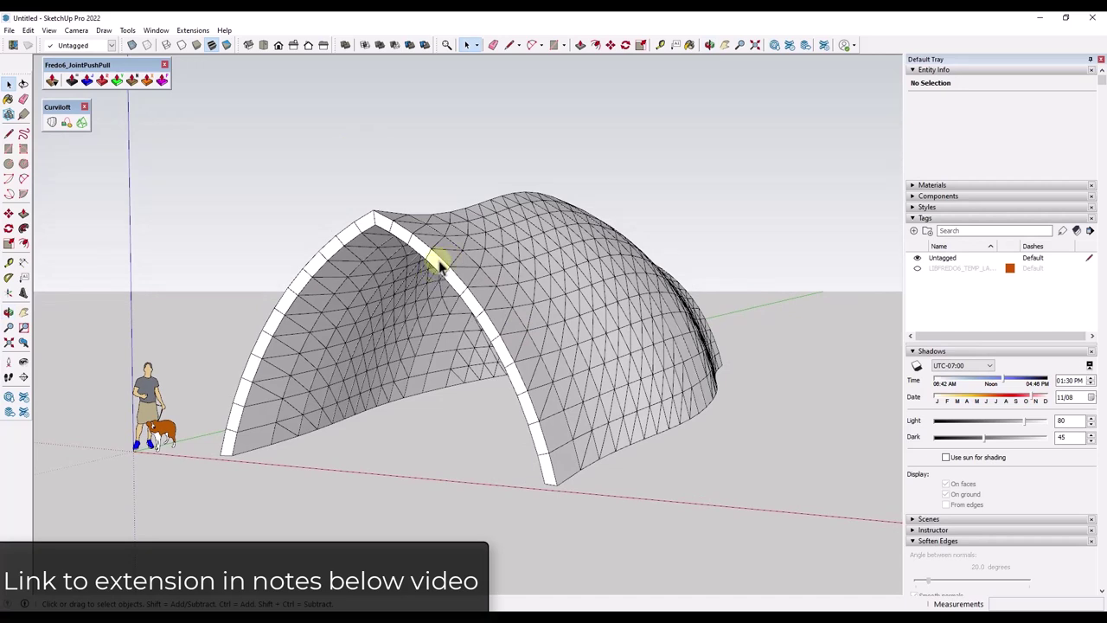
Step: Open the grid group, select all its geometry, narrow the selection to faces only, and delete them
double_click(440, 263)
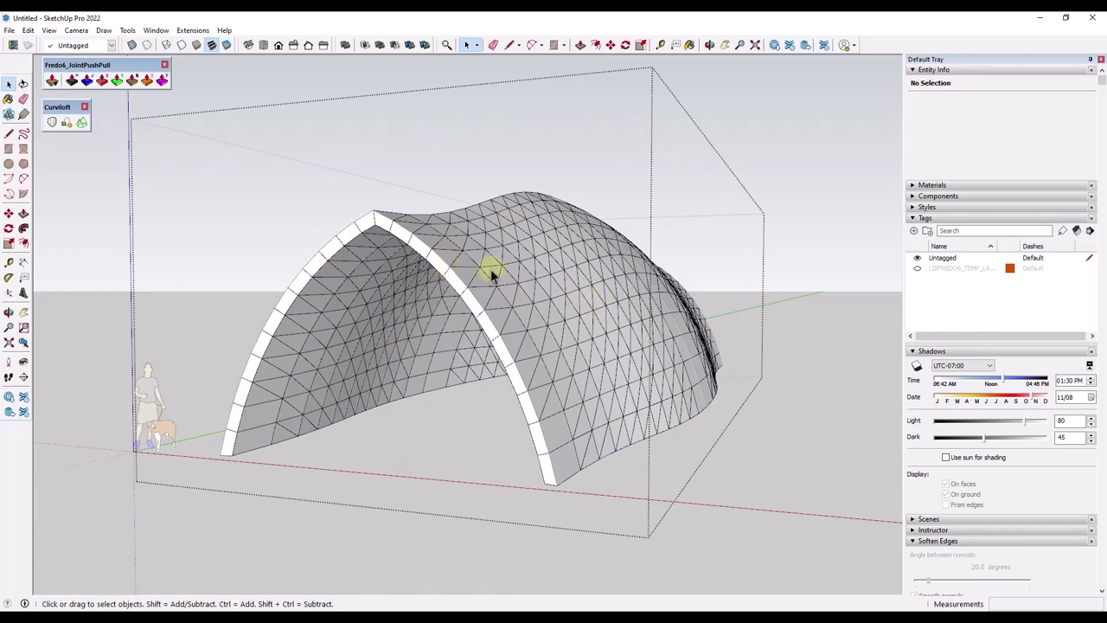
drag(179, 161, 790, 482)
middle_drag(494, 318, 544, 309)
right_click(544, 313)
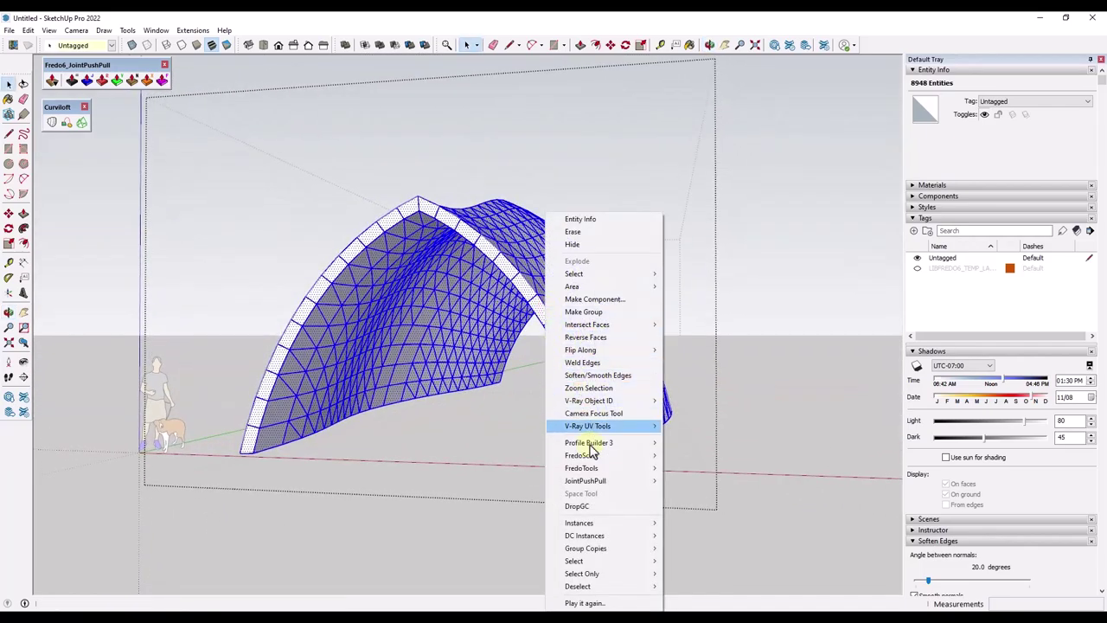
mouse_move(614, 579)
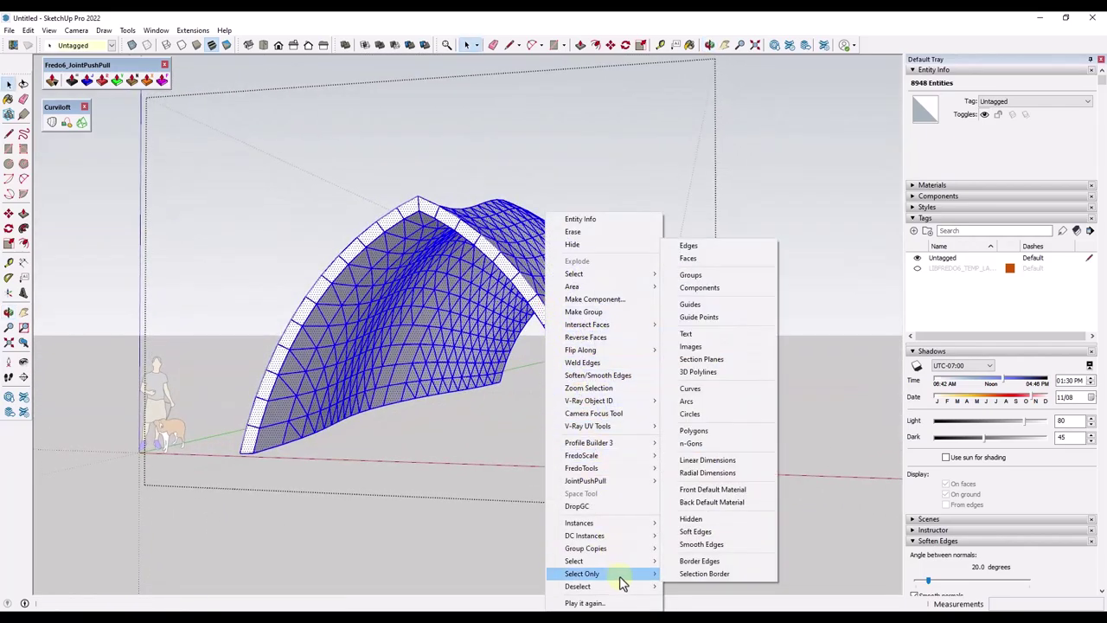
click(704, 260)
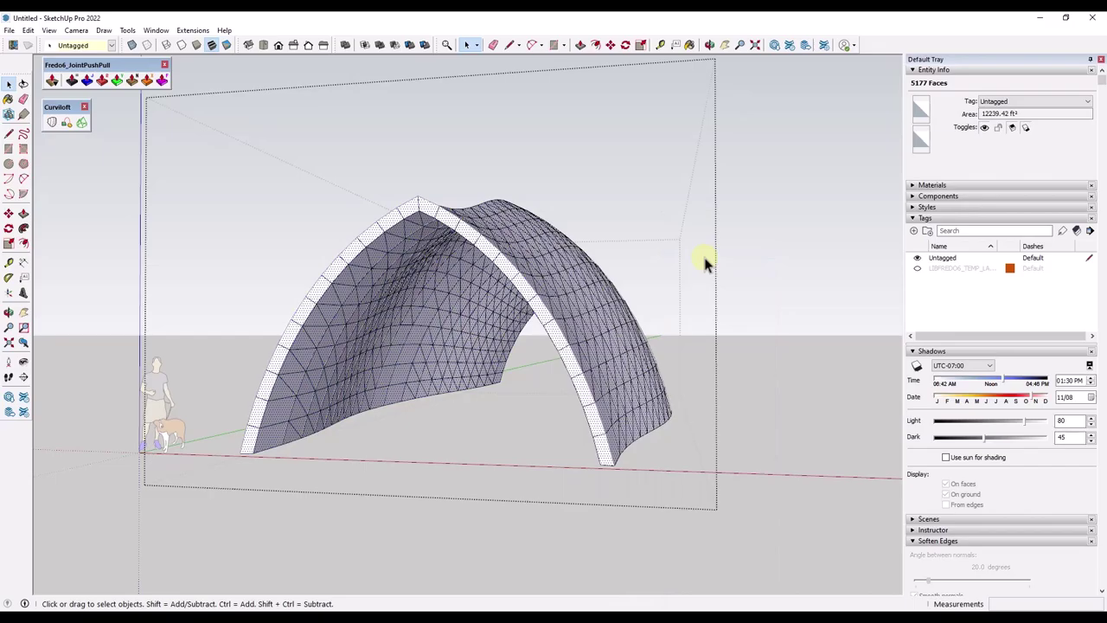
key(Delete)
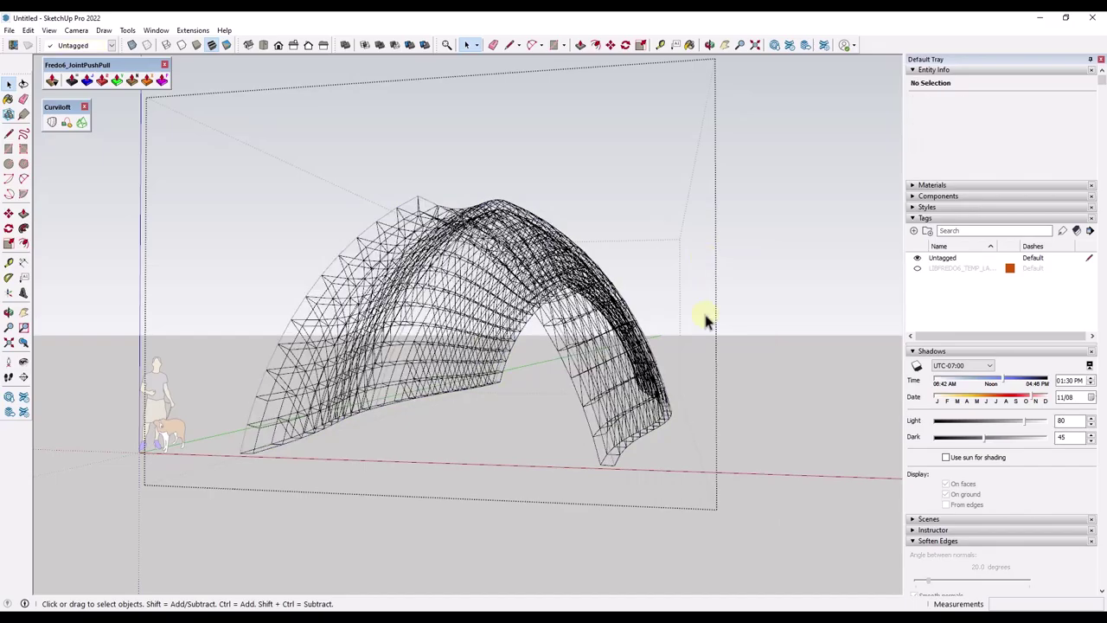
Step: Draw the missing diagonal lines between opposite corners of the open cells along the lower side of the wireframe
middle_drag(673, 308, 528, 433)
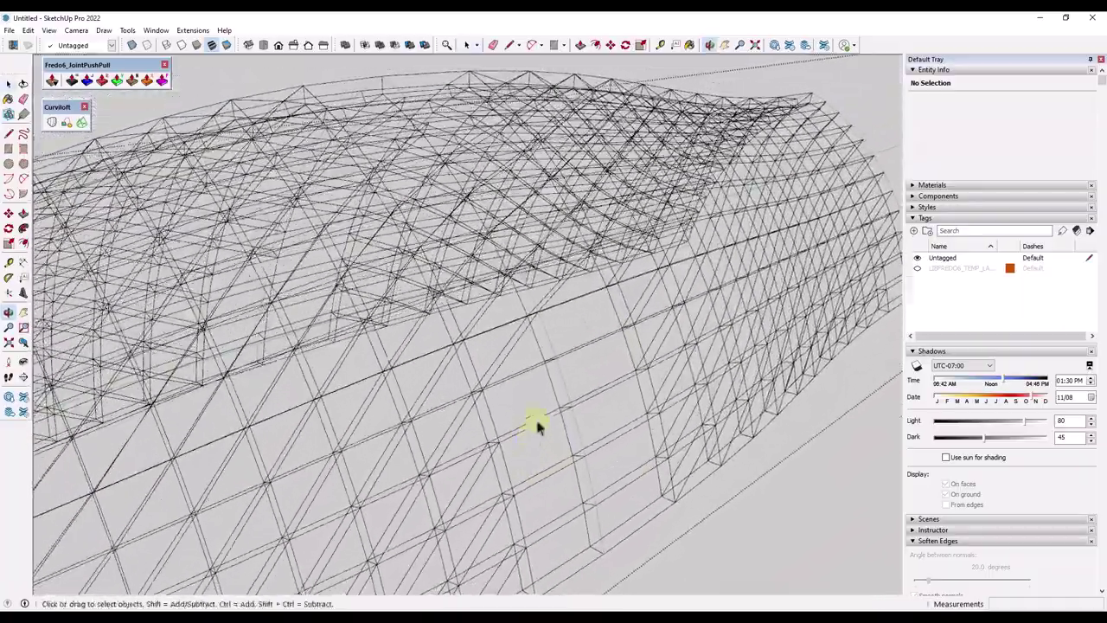
scroll(548, 396, down, 3)
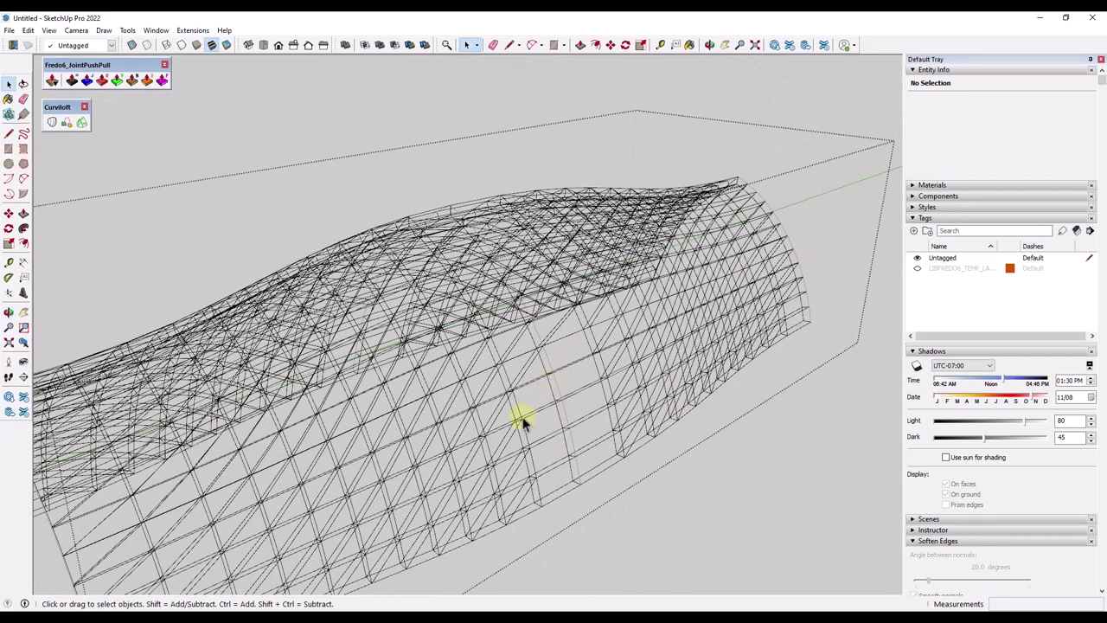
scroll(525, 417, up, 4)
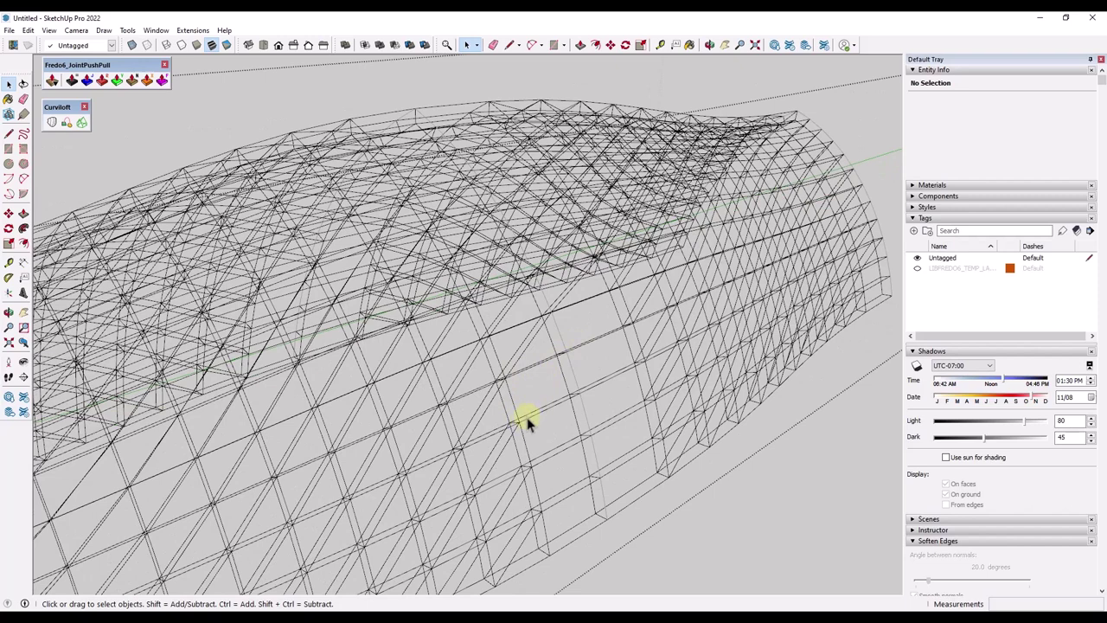
key(l)
click(532, 464)
click(578, 392)
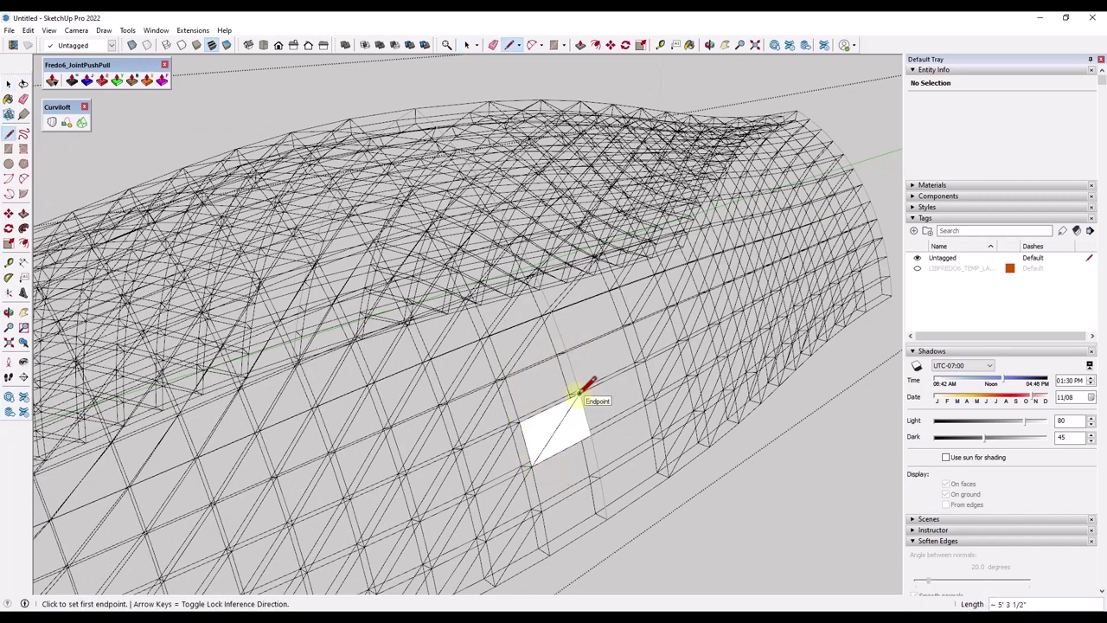
click(577, 393)
click(636, 322)
click(591, 435)
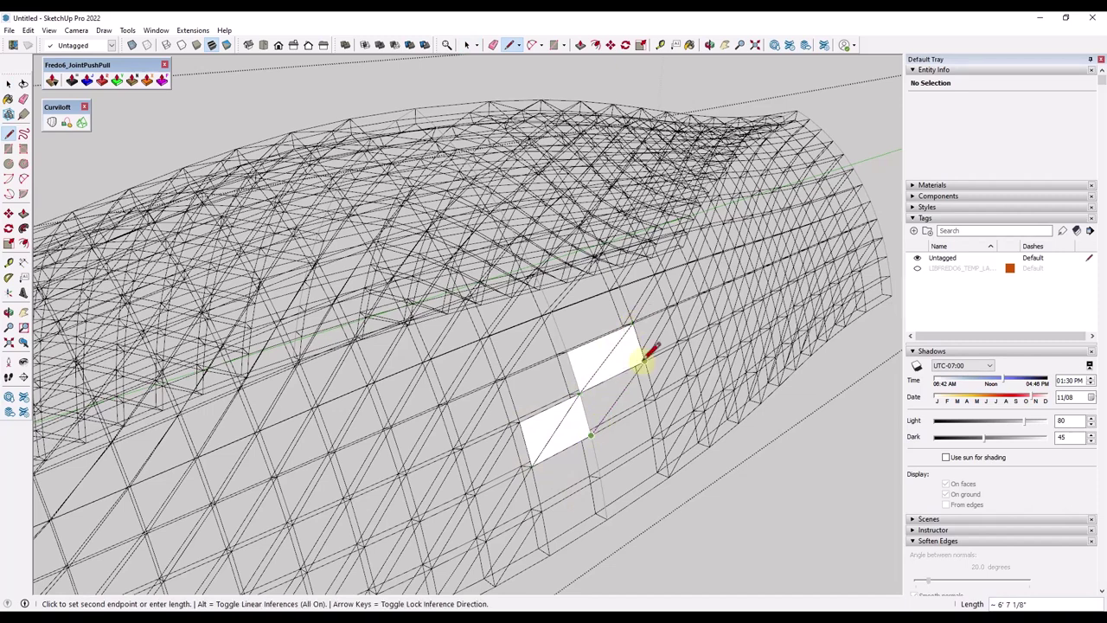
click(644, 361)
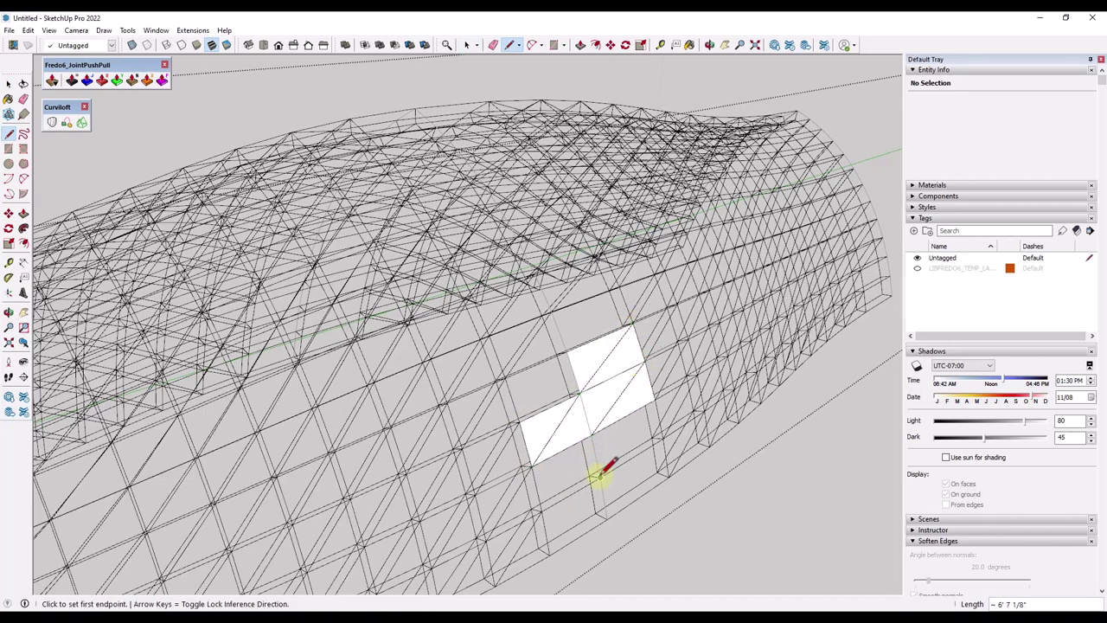
click(656, 400)
click(549, 554)
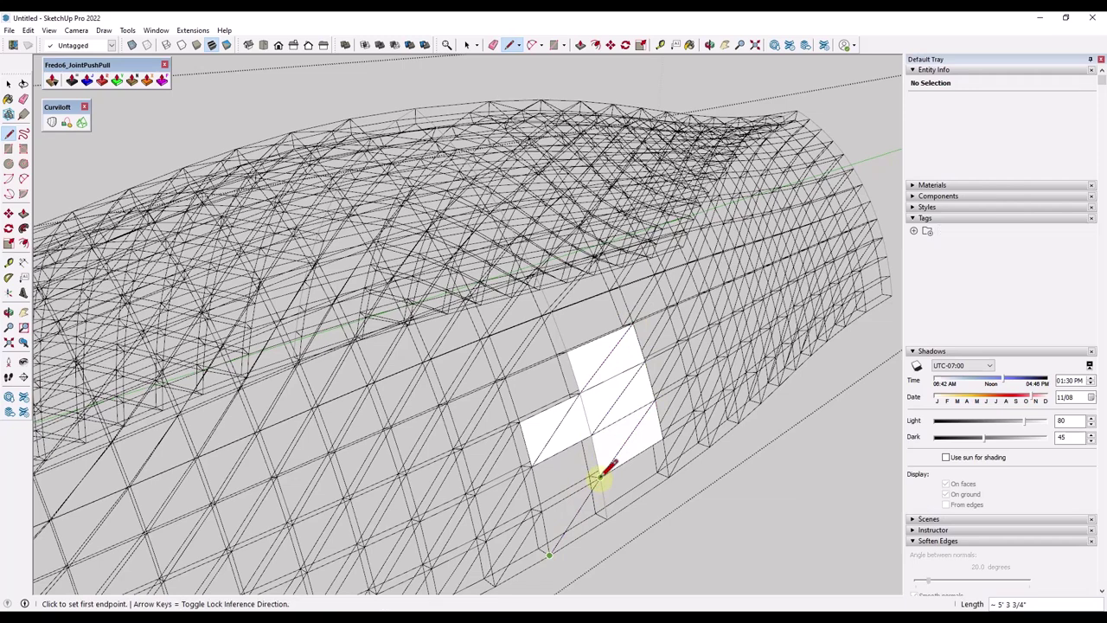
click(600, 476)
click(599, 517)
click(662, 438)
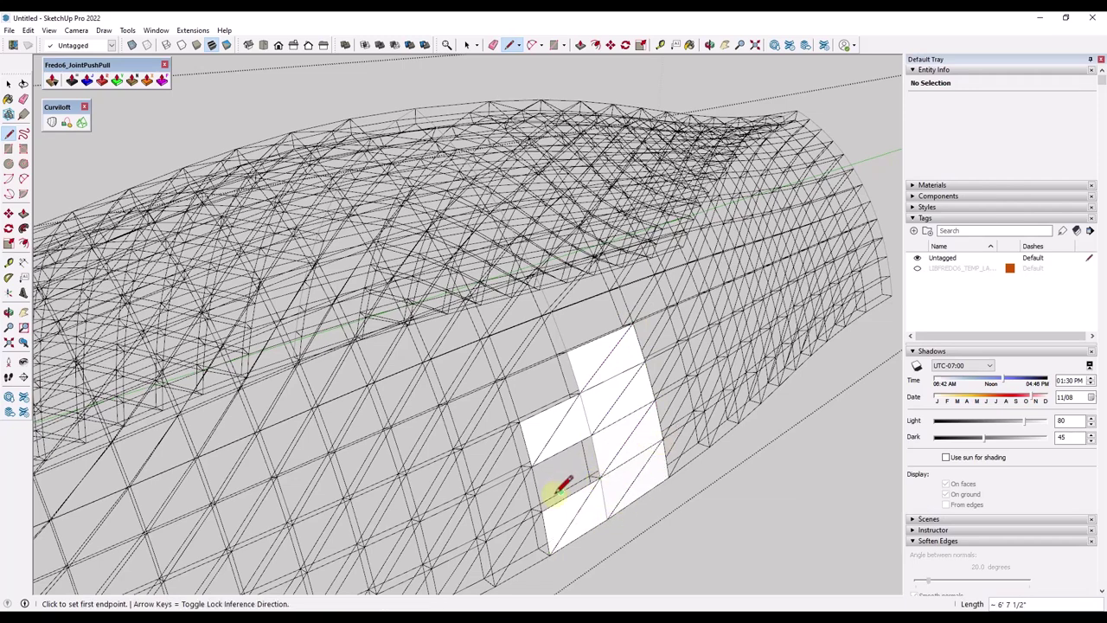
click(538, 514)
click(596, 432)
Step: Select the patched cells, narrow the selection to the newly formed faces only, and delete them
key(space)
scroll(596, 433, down, 3)
drag(510, 332, 689, 516)
right_click(626, 423)
mouse_move(678, 380)
click(769, 65)
Step: Close the grid group, select it, and examine the wireframe framework
middle_drag(785, 185, 648, 313)
key(ctrl+t)
scroll(642, 317, up, 3)
scroll(648, 312, up, 1)
key(space)
click(653, 307)
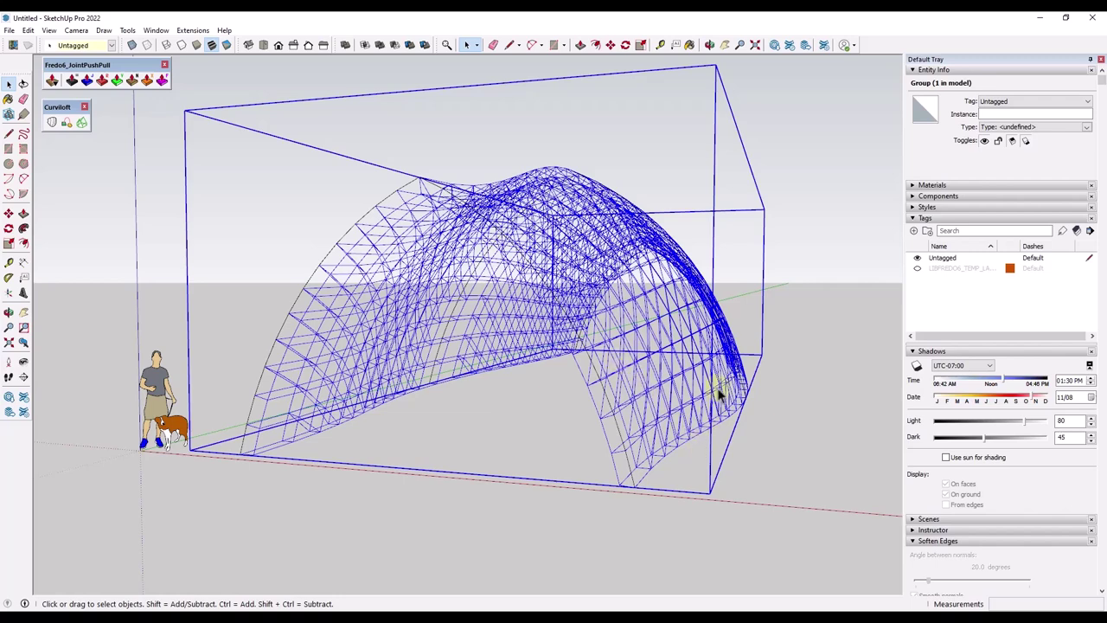
scroll(743, 300, up, 1)
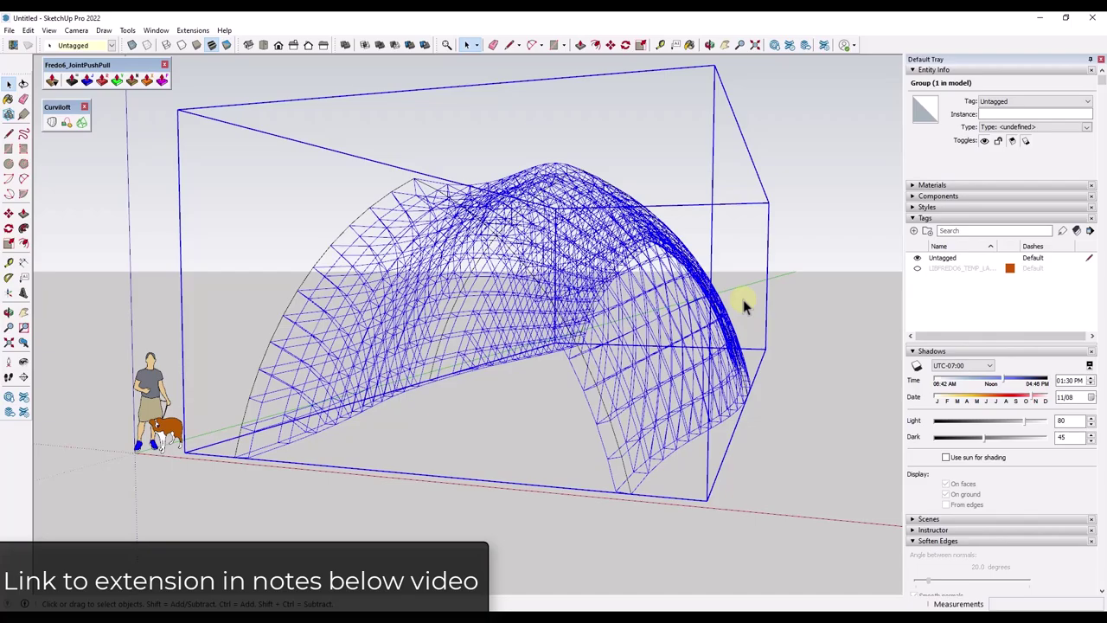
middle_drag(743, 299, 647, 314)
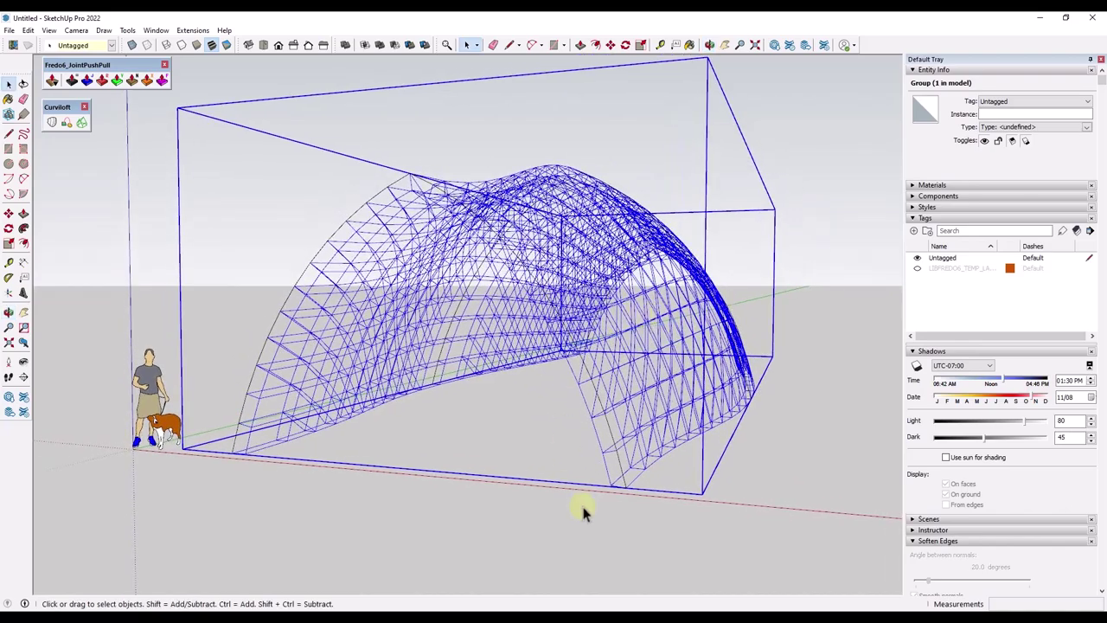
Step: Reopen the grid group and convert the edges at one front base into a group of tubes with 1" diameter and precision 8
scroll(544, 444, up, 3)
drag(507, 383, 646, 545)
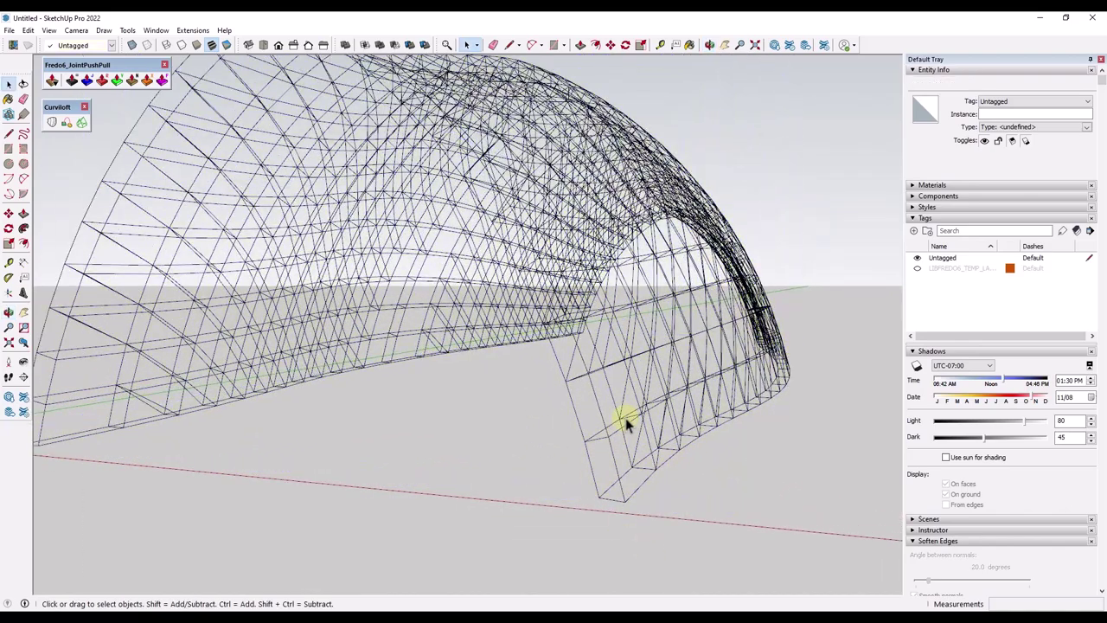
scroll(625, 418, up, 2)
drag(553, 398, 758, 569)
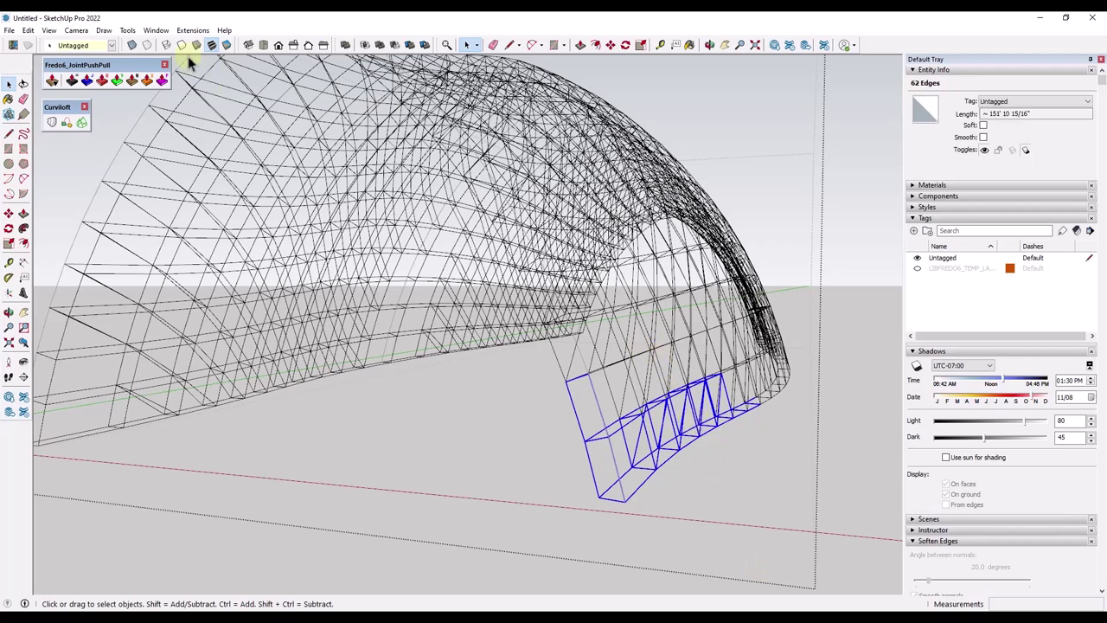
click(76, 32)
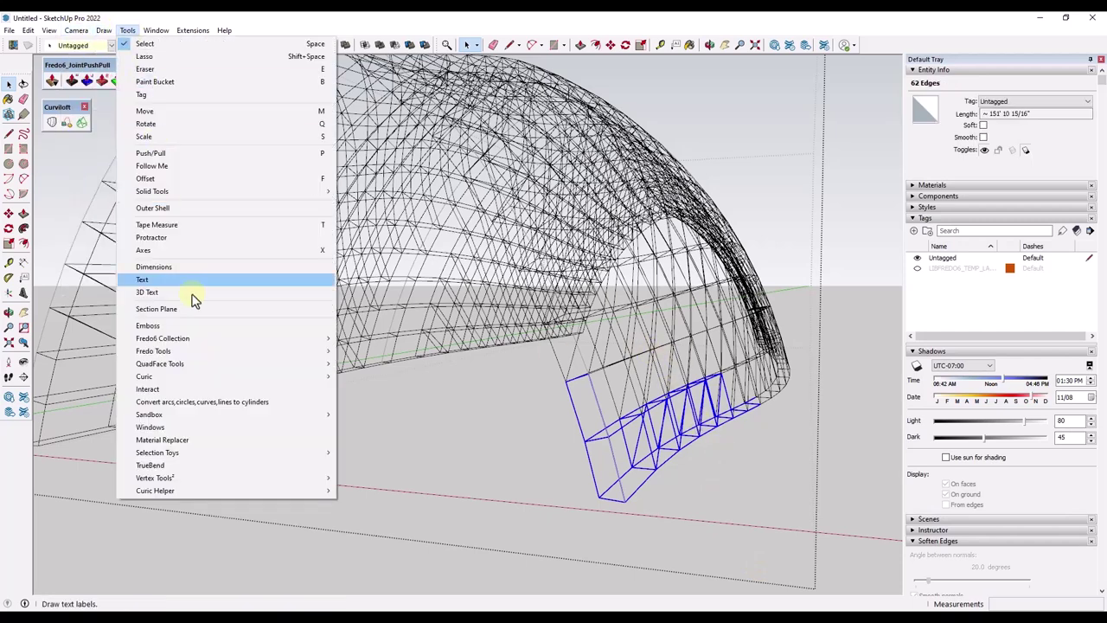
click(240, 401)
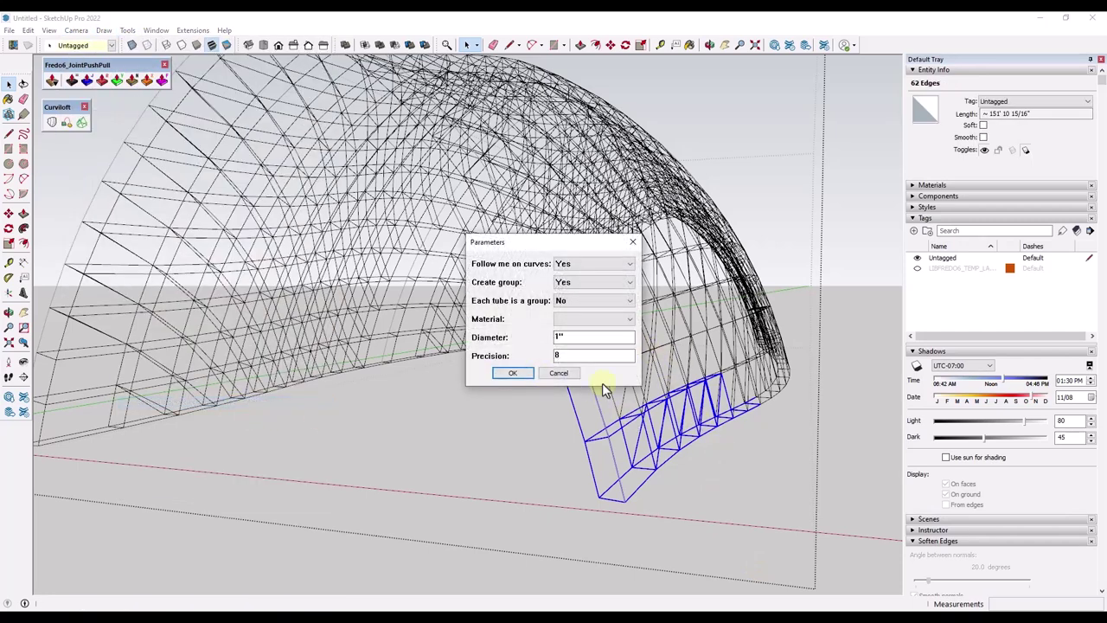
click(562, 282)
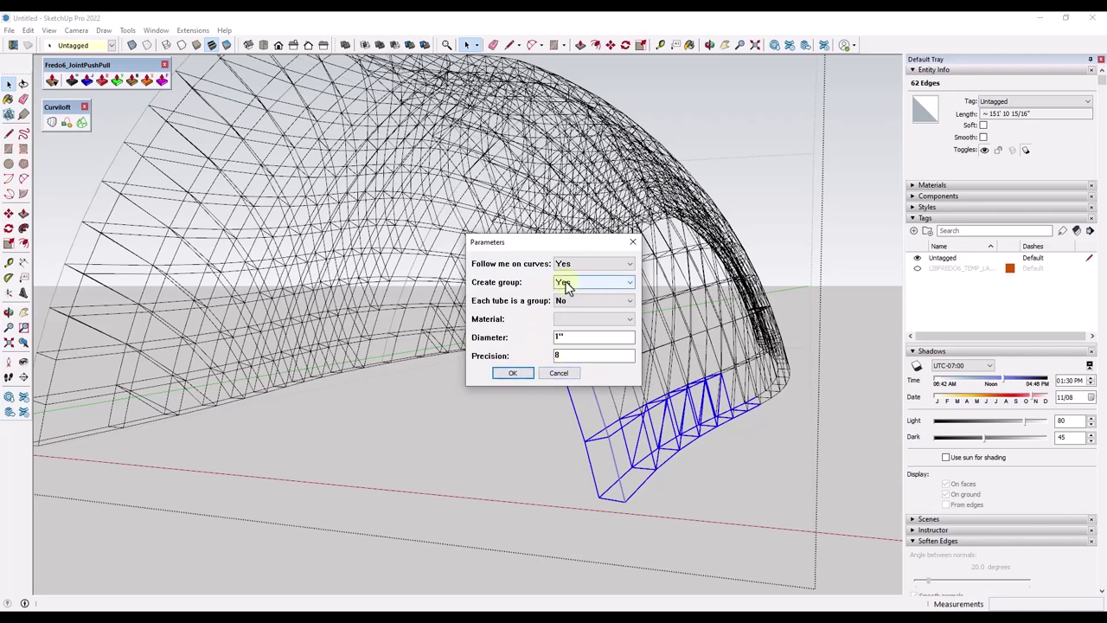
click(510, 376)
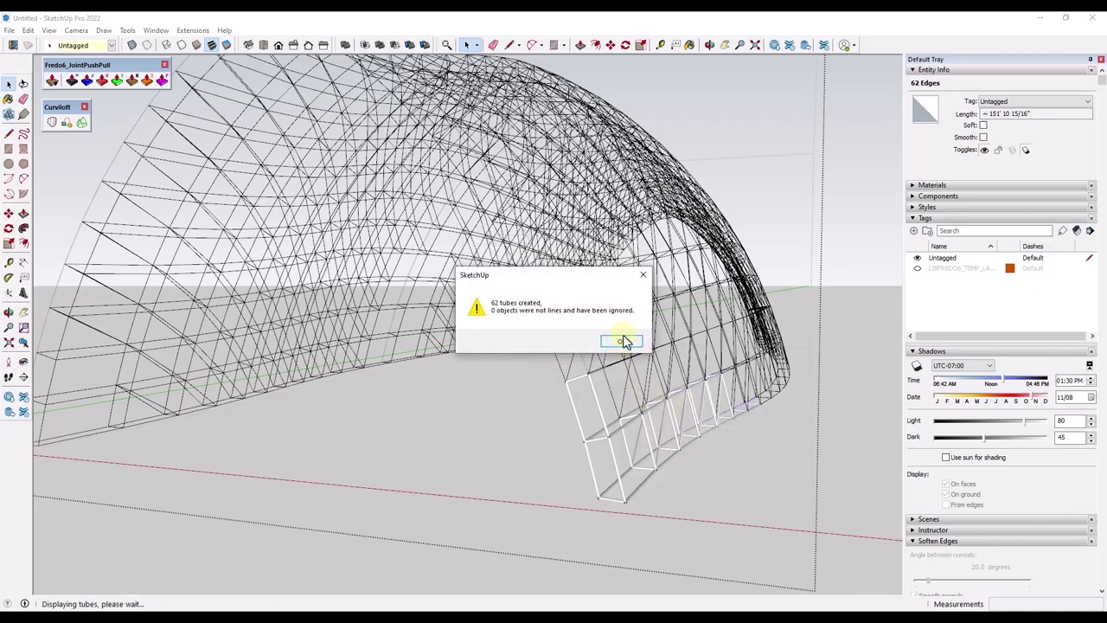
click(624, 342)
Step: Inspect the test tubes at the base of the framework and undo their creation
scroll(606, 406, up, 8)
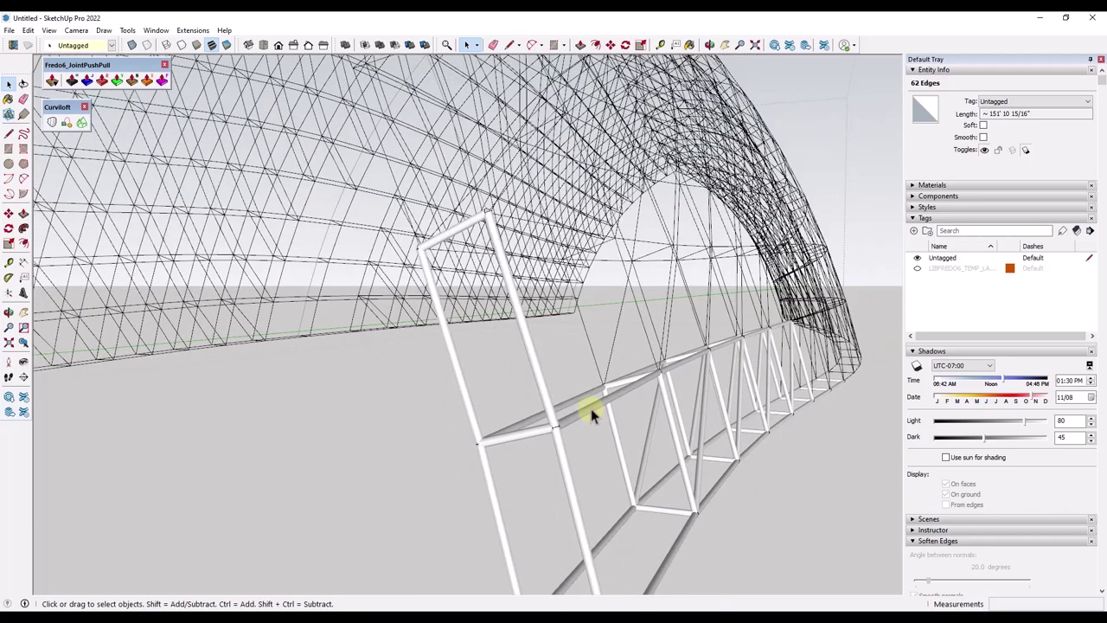
scroll(599, 411, down, 2)
mouse_move(607, 402)
middle_down()
mouse_move(613, 412)
mouse_move(602, 401)
middle_up()
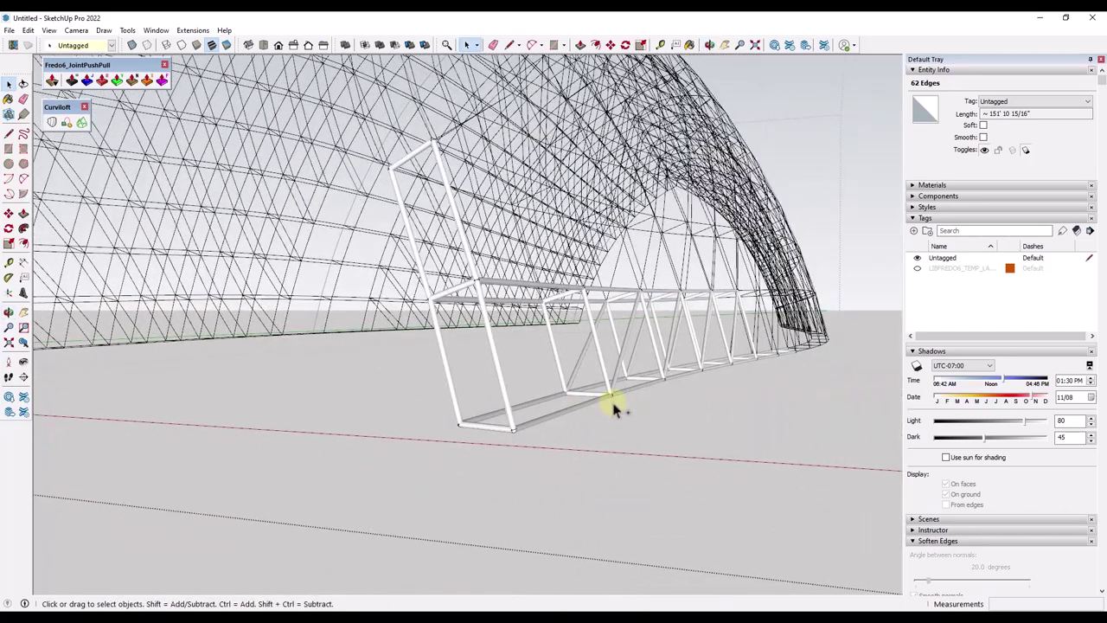
scroll(601, 363, down, 3)
click(607, 370)
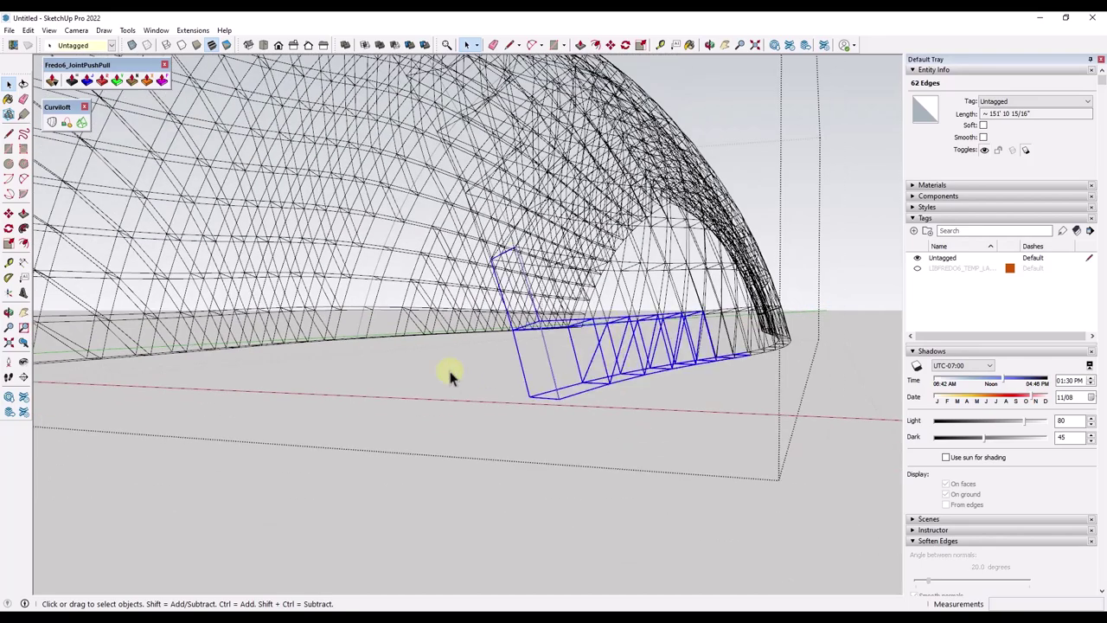
Step: Select all edges of the canopy framework and convert them into one group of tubes with 1" diameter and precision 8
scroll(608, 381, down, 2)
scroll(519, 285, down, 3)
middle_drag(433, 193, 527, 230)
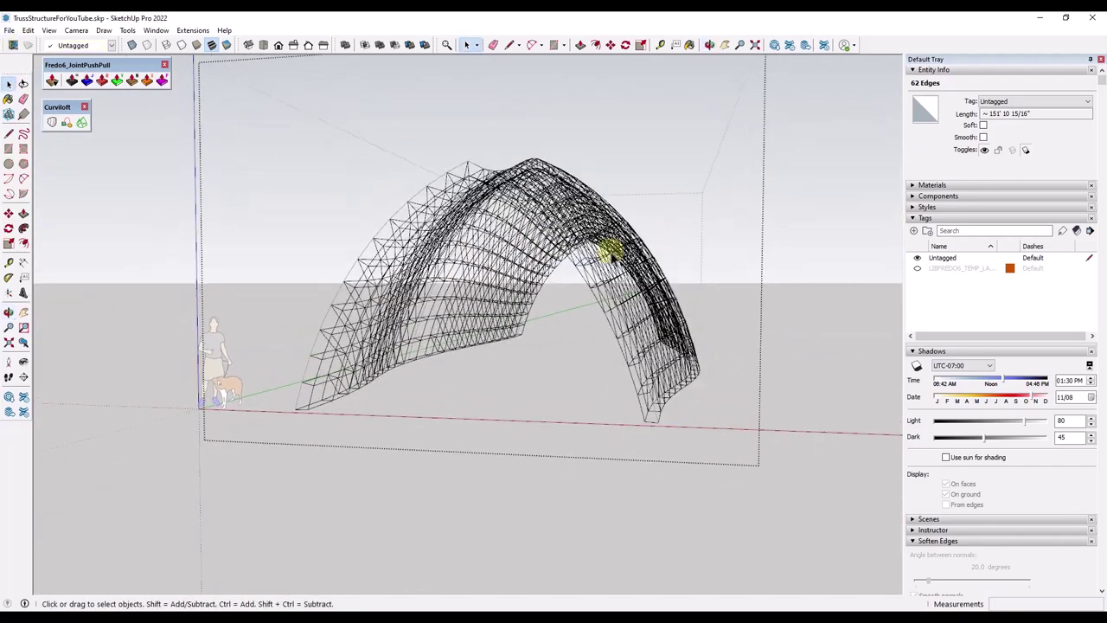
click(607, 250)
click(609, 252)
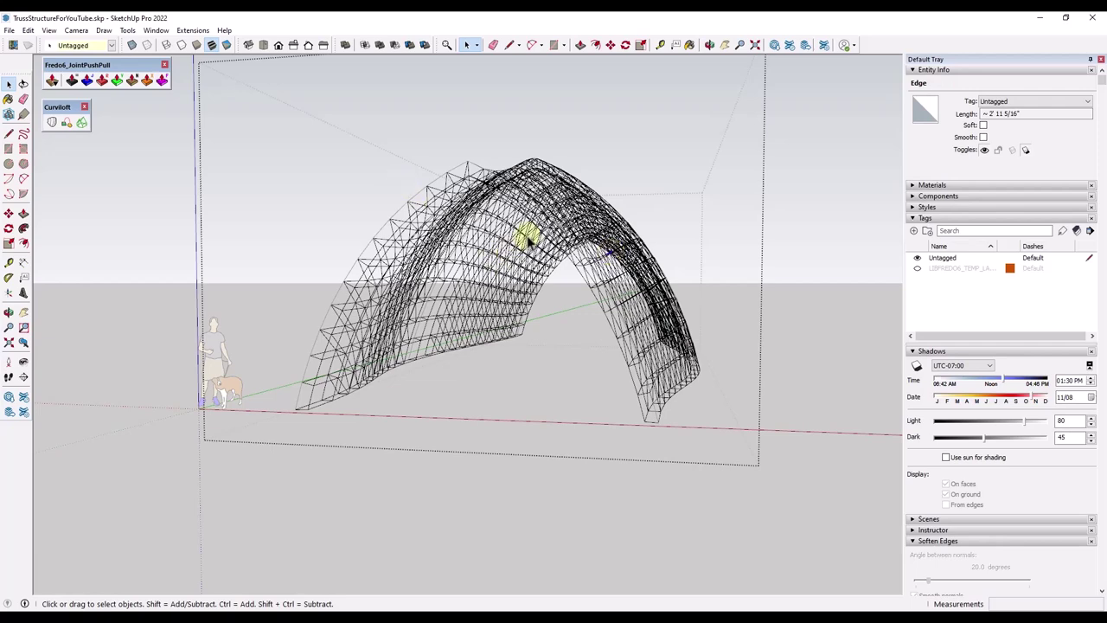
triple_click(553, 232)
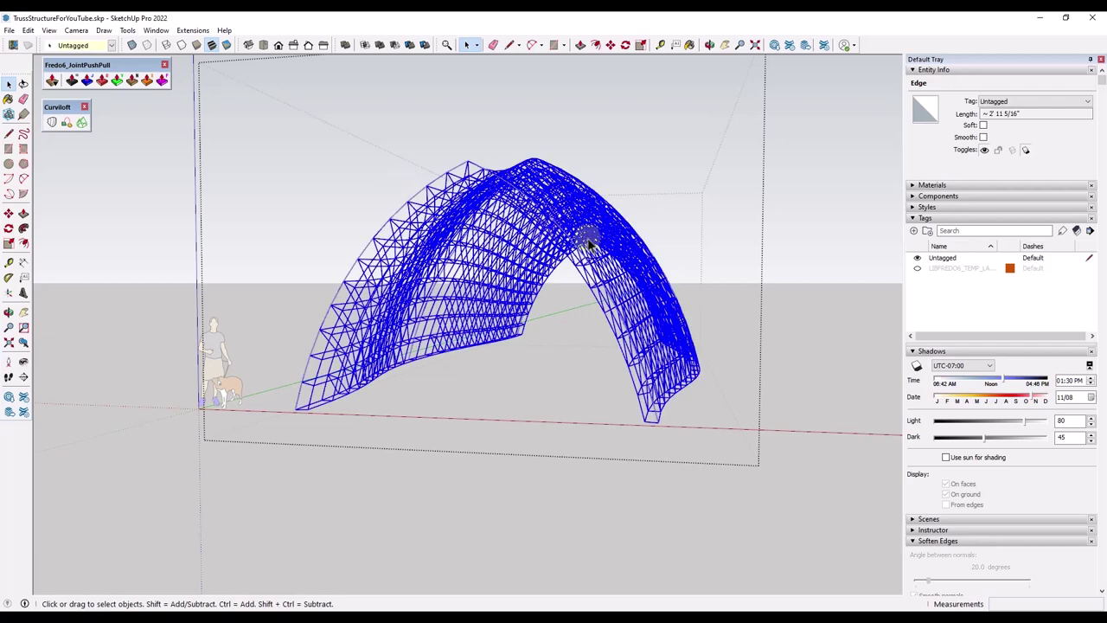
middle_drag(564, 235, 593, 252)
click(128, 31)
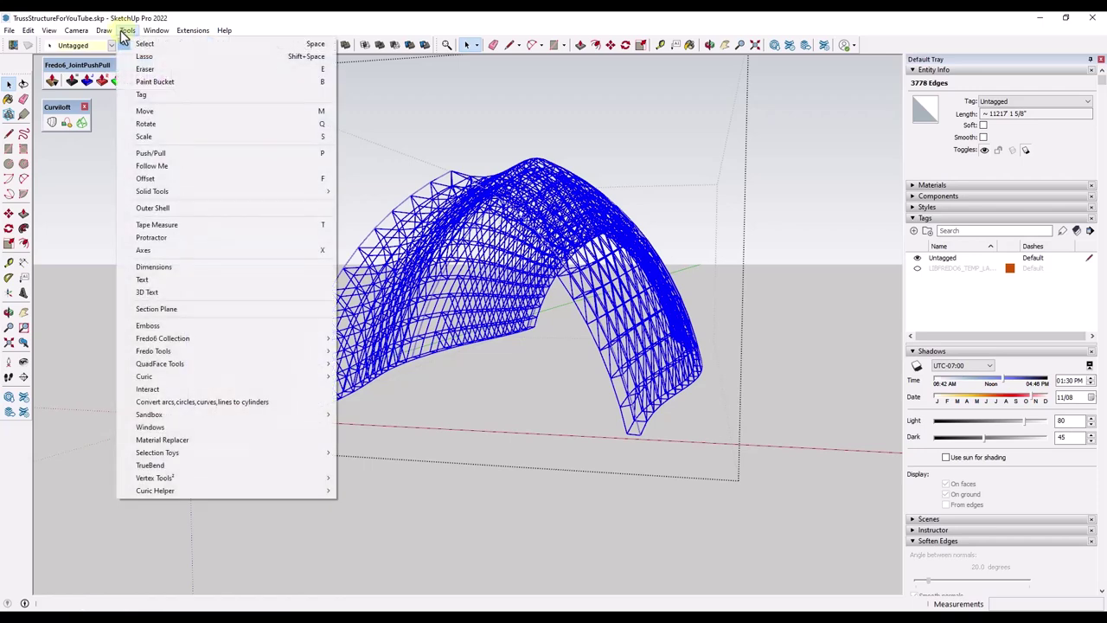
click(231, 408)
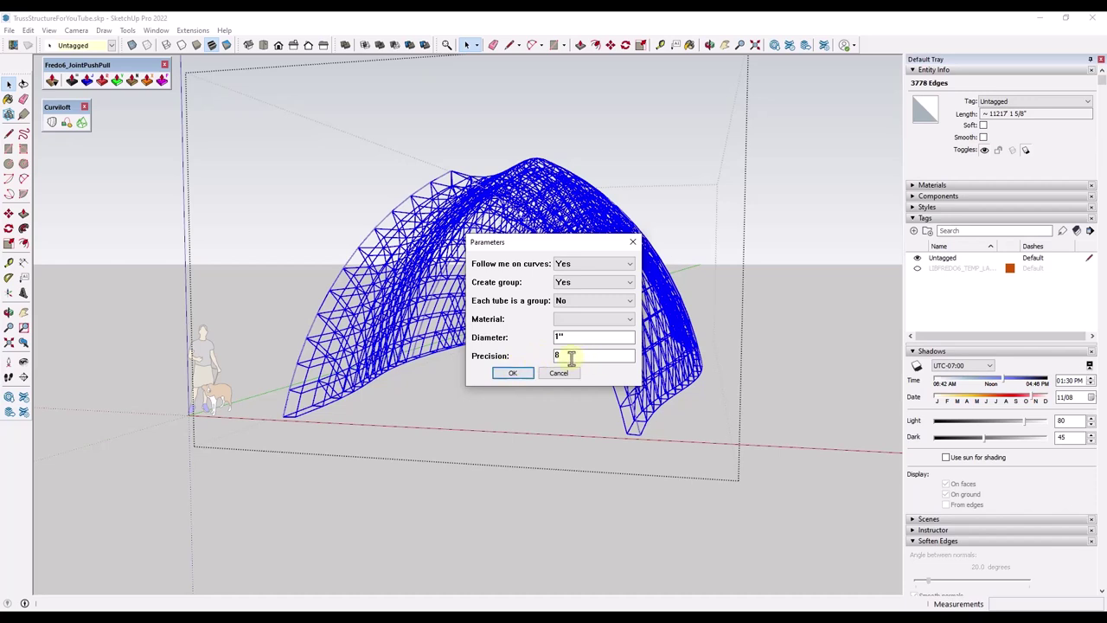
click(512, 375)
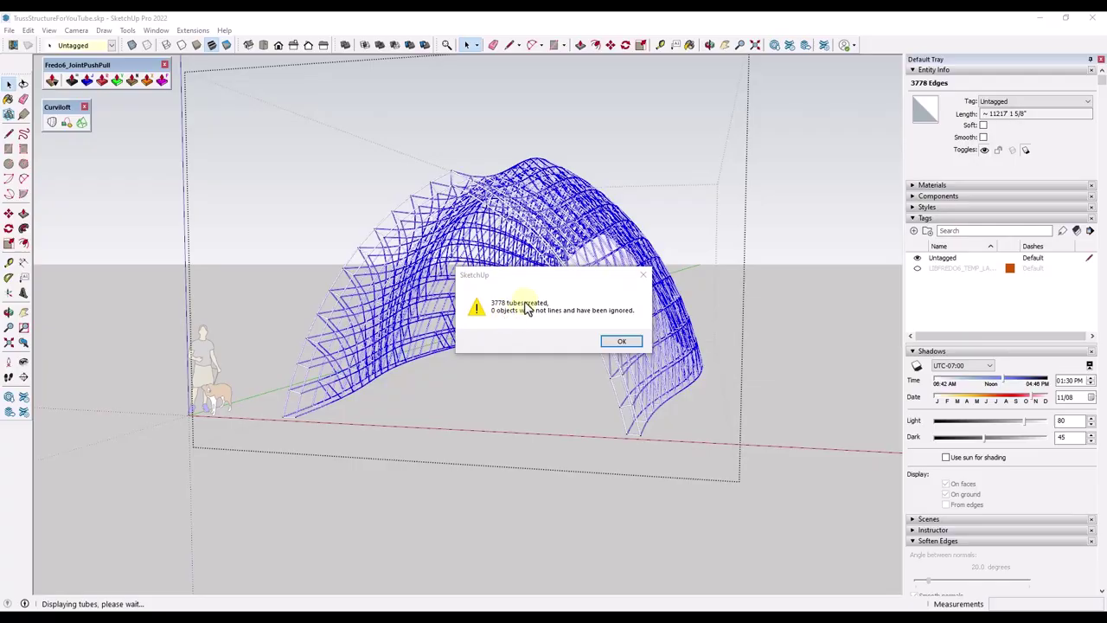
click(629, 343)
middle_drag(655, 334, 667, 277)
scroll(604, 301, down, 5)
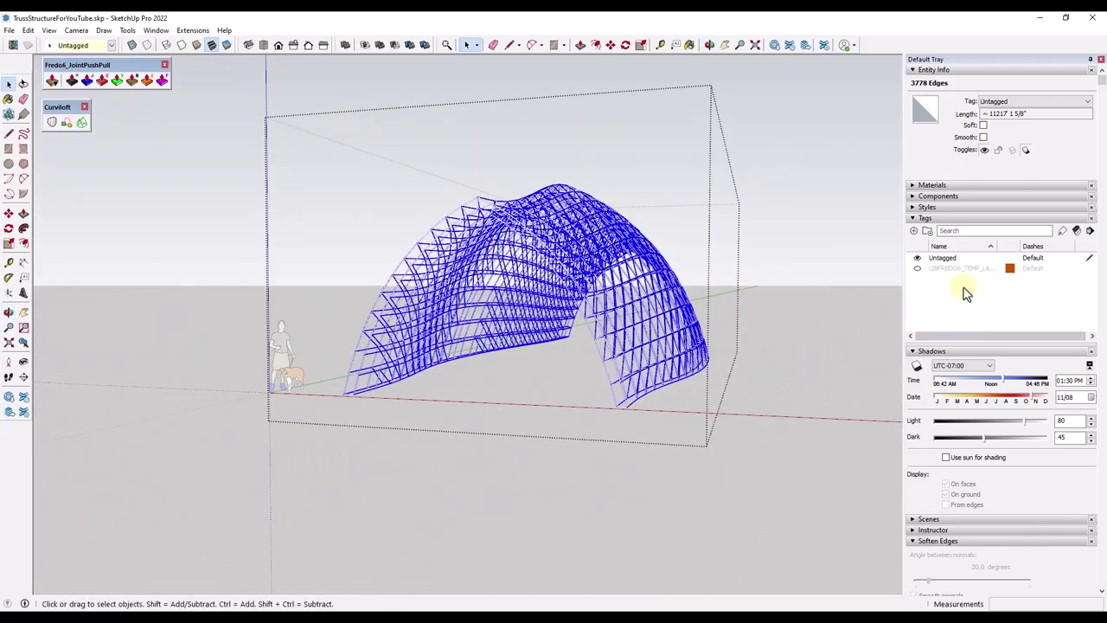
Step: Turn on profiles in the style's edge settings and close the grid group
click(921, 219)
click(914, 207)
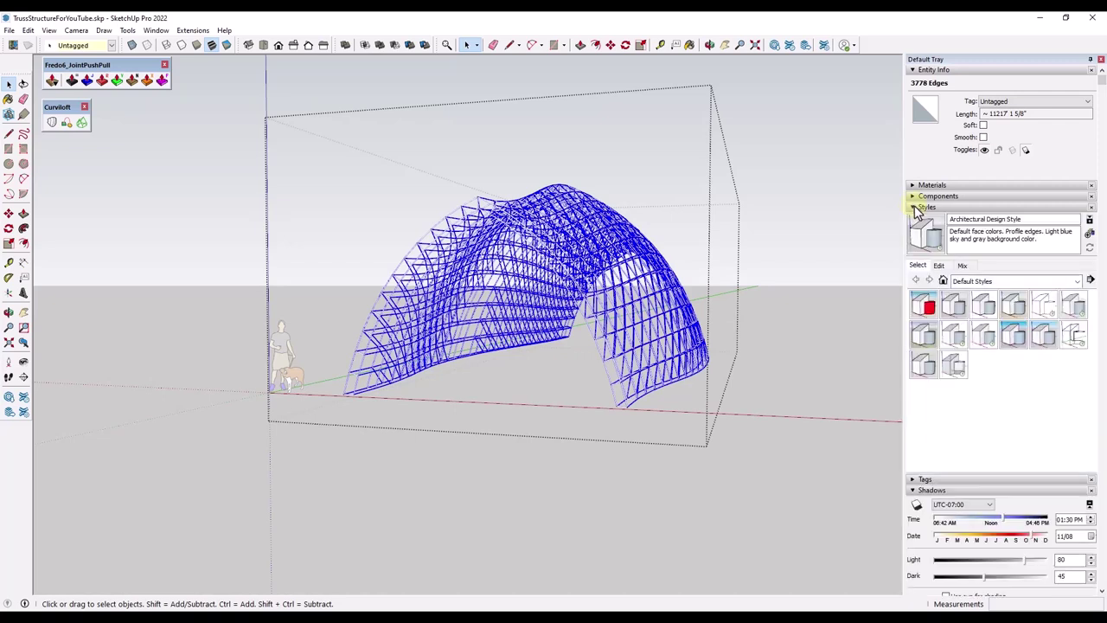
click(939, 266)
click(920, 282)
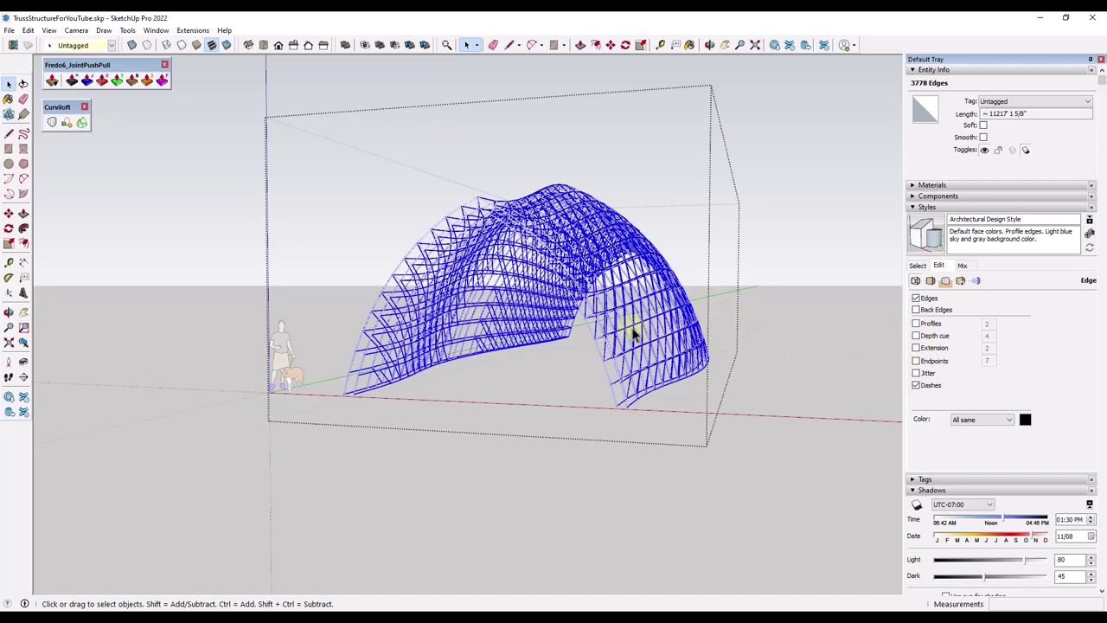
mouse_move(672, 321)
middle_down()
mouse_move(580, 328)
mouse_move(741, 264)
mouse_move(699, 289)
mouse_move(726, 290)
middle_up()
click(915, 324)
click(787, 234)
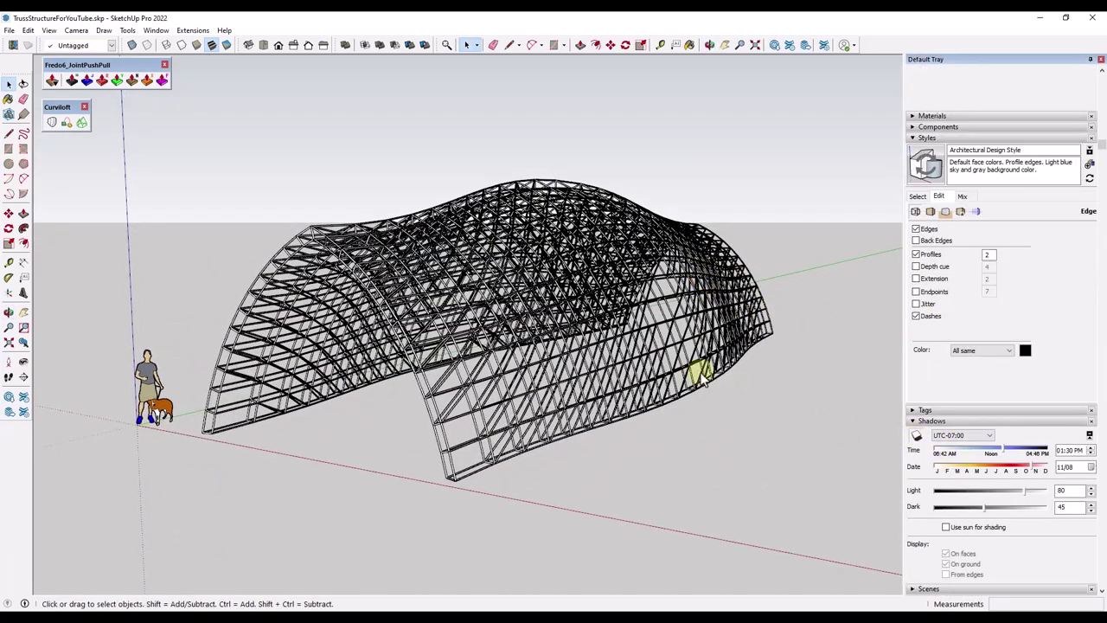
Step: Turn on shadows and set the shadow time to 01:58 PM
key(shift+s)
middle_drag(741, 375, 881, 425)
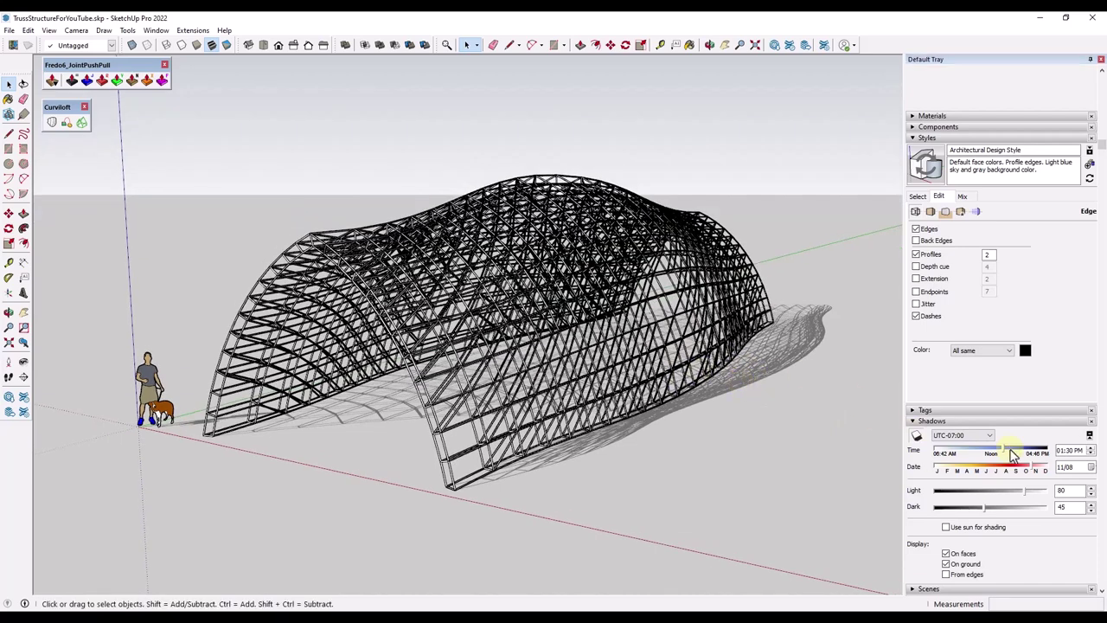
drag(1008, 455, 1018, 457)
Step: Unhide all hidden objects in the model and view the canopy with its tube truss
middle_drag(619, 273, 606, 226)
click(28, 31)
mouse_move(106, 207)
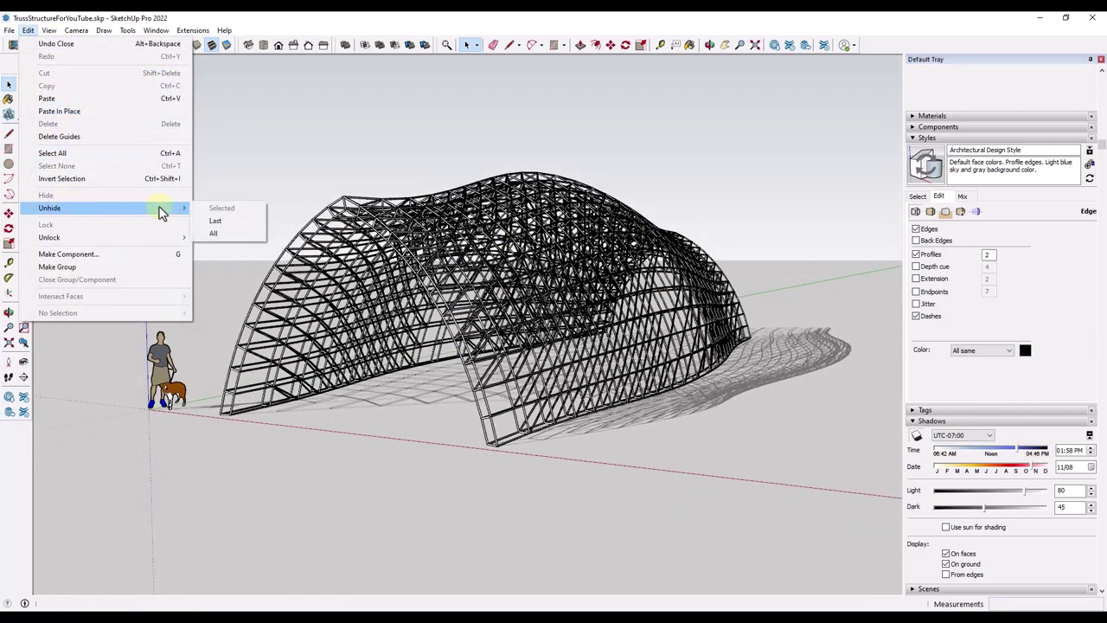
click(242, 240)
middle_drag(441, 277, 490, 254)
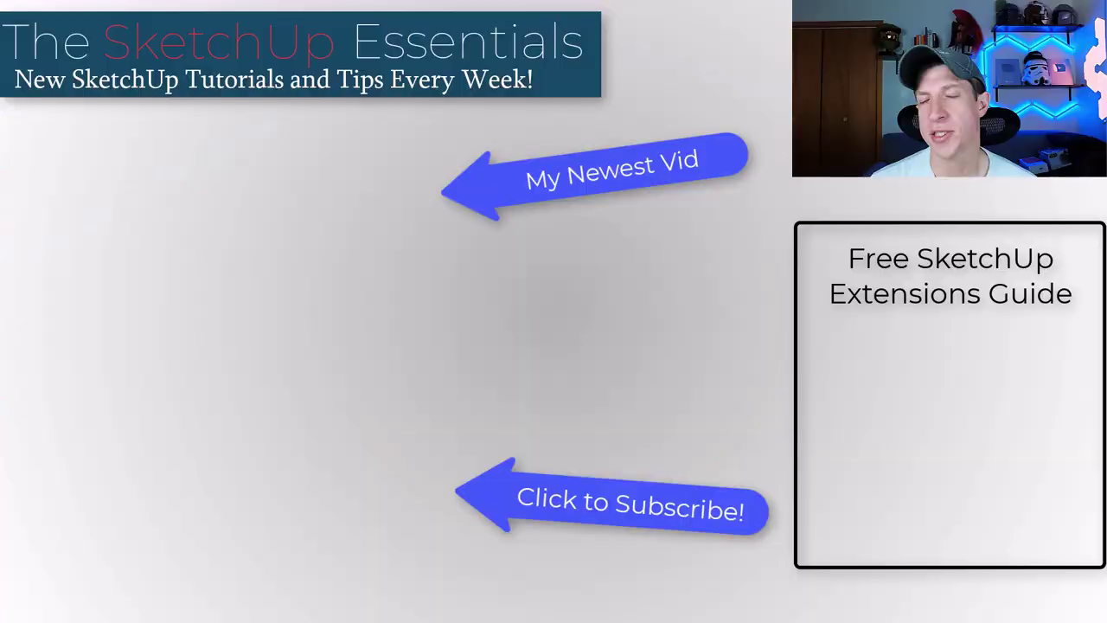